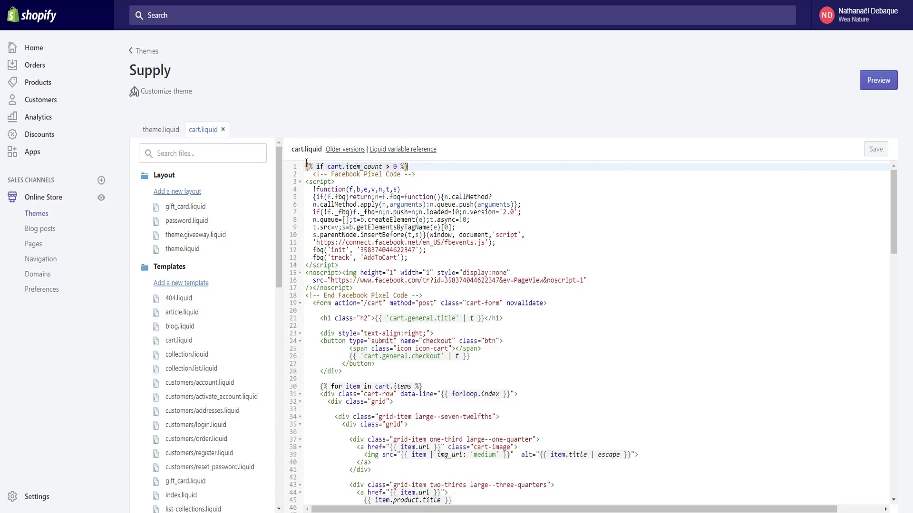
# Highlight the cart item_count condition on the first line of the template
pyautogui.moveTo(424, 168); pyautogui.dragTo(363, 166)
pyautogui.moveTo(307, 167); pyautogui.dragTo(422, 165)
pyautogui.click(423, 165)
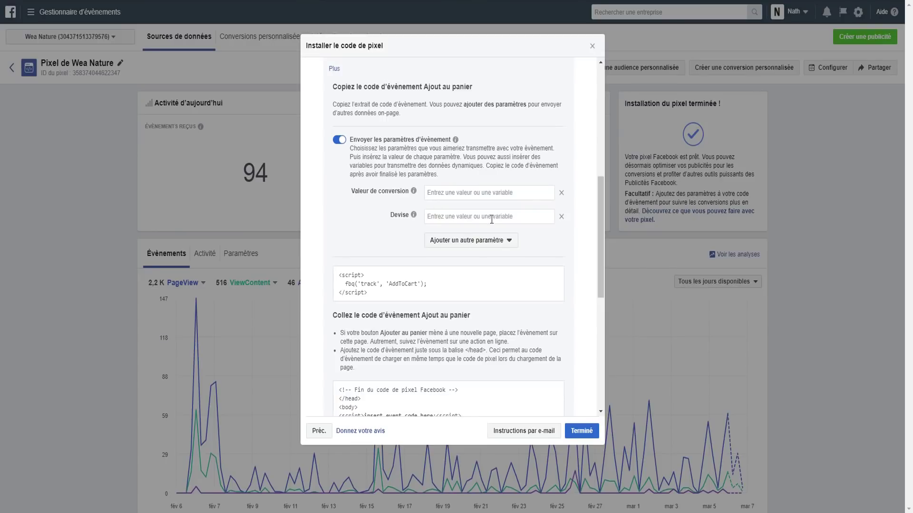
# Turn off Ajouter au panier, turn on Acheter, and copy the Purchase event code
pyautogui.scroll(5, 492, 220)
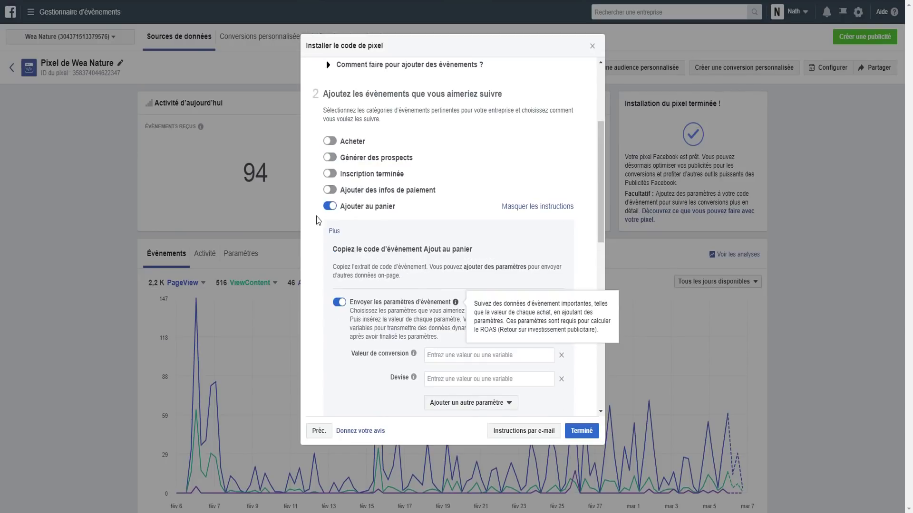
pyautogui.click(329, 207)
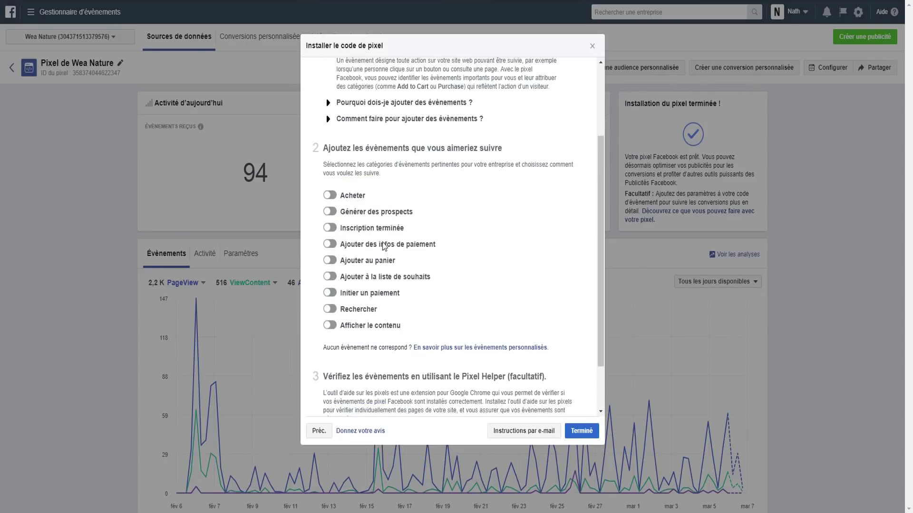
pyautogui.click(329, 195)
pyautogui.scroll(-3, 409, 295)
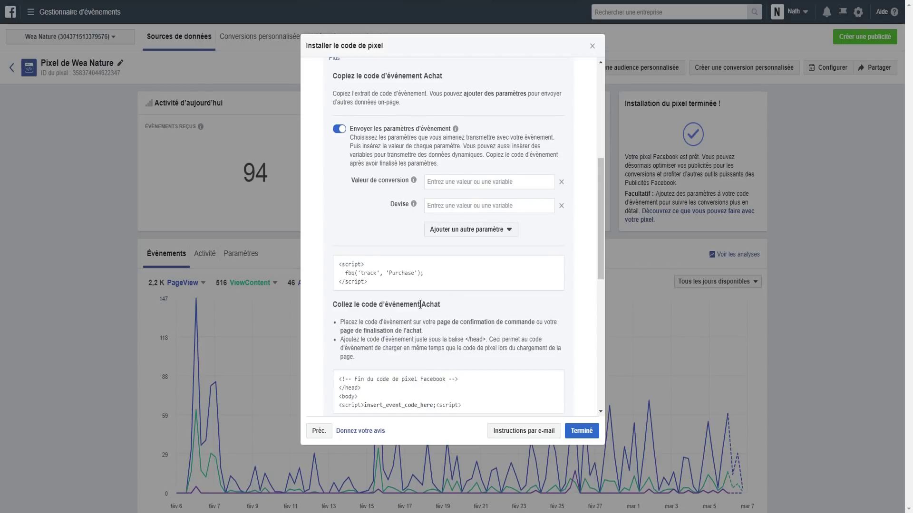
pyautogui.click(391, 281)
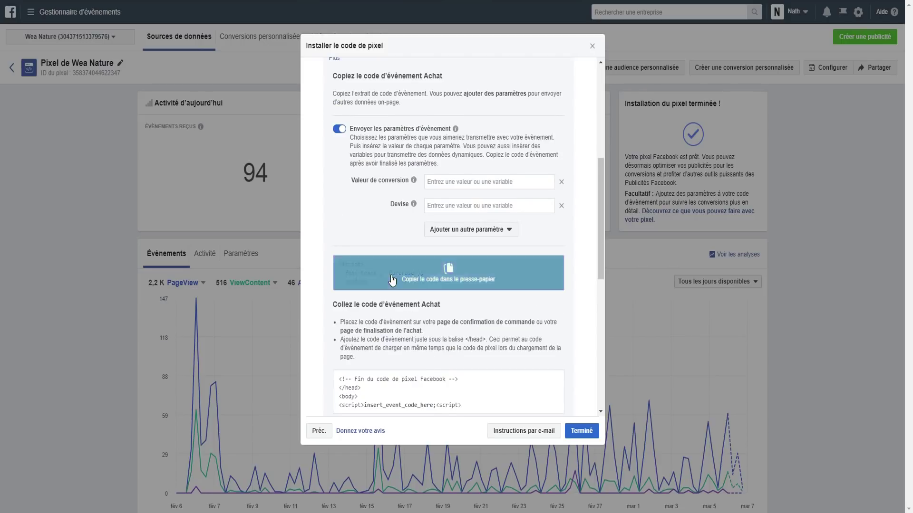
pyautogui.hotkey('alt', 'Tab')
# Paste the Purchase snippet and replace the AddToCart tracking line with its fbq Purchase line
pyautogui.click(382, 290)
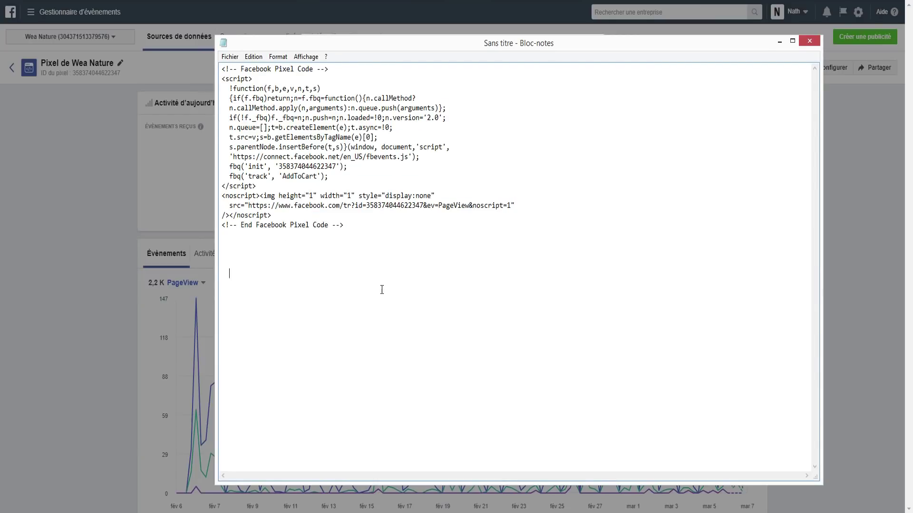
pyautogui.hotkey('ctrl', 'v')
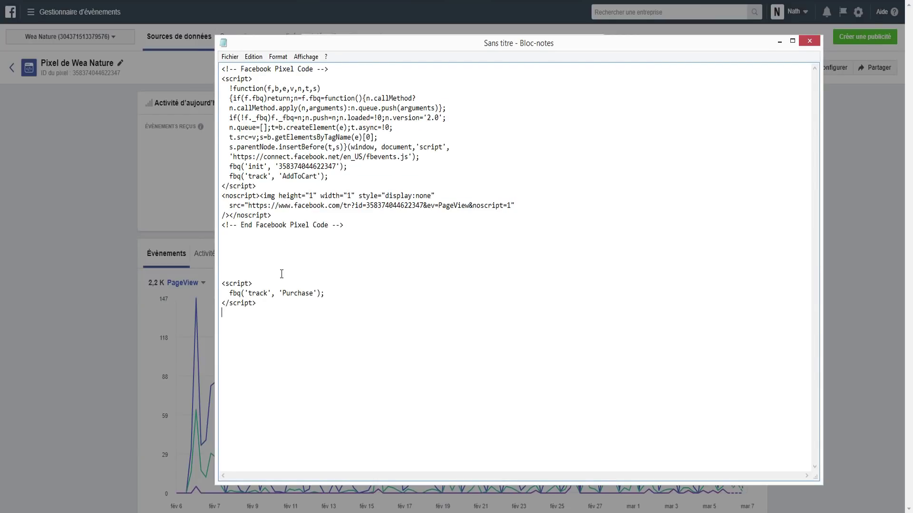
pyautogui.moveTo(267, 284); pyautogui.dragTo(270, 309)
pyautogui.press('BackSpace')
pyautogui.press('BackSpace')
pyautogui.moveTo(325, 293); pyautogui.dragTo(231, 296)
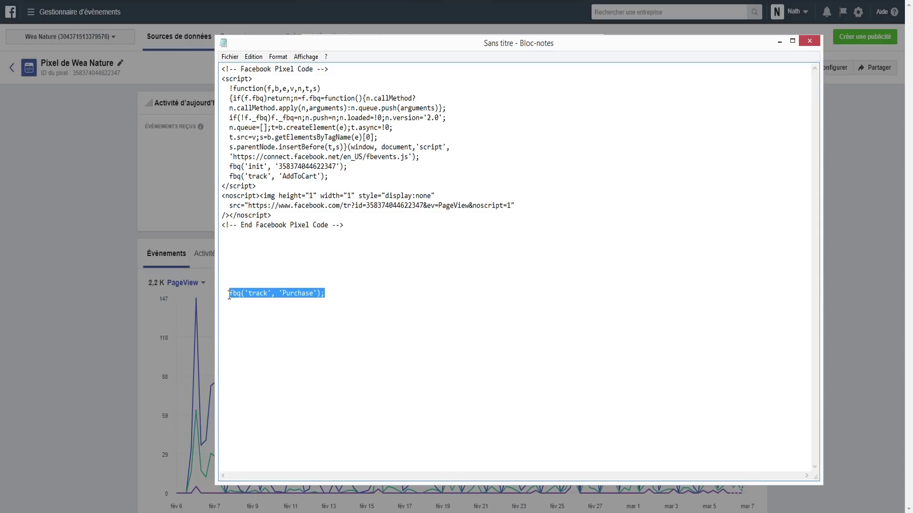
pyautogui.hotkey('ctrl', 'x')
pyautogui.moveTo(329, 177); pyautogui.dragTo(230, 174)
pyautogui.hotkey('ctrl', 'v')
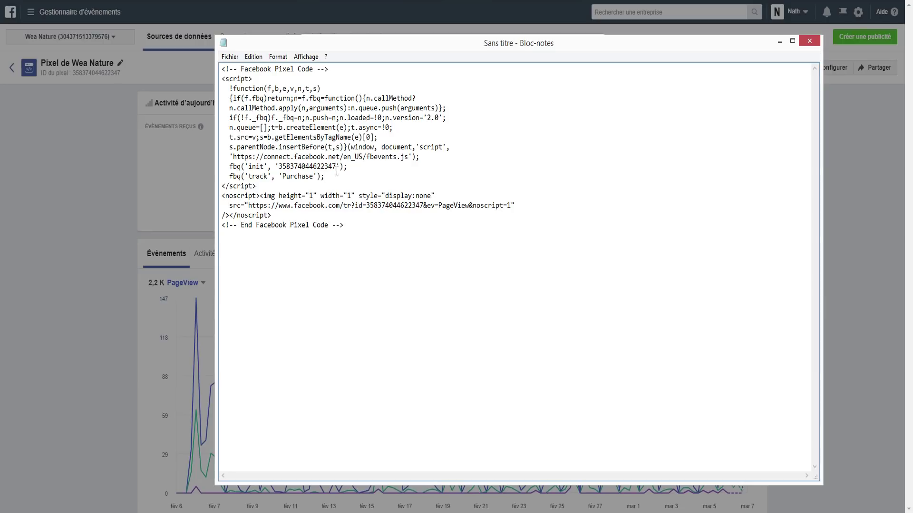
# Copy the whole edited pixel code and return to Shopify
pyautogui.moveTo(343, 225); pyautogui.dragTo(207, 61)
pyautogui.rightClick(262, 127)
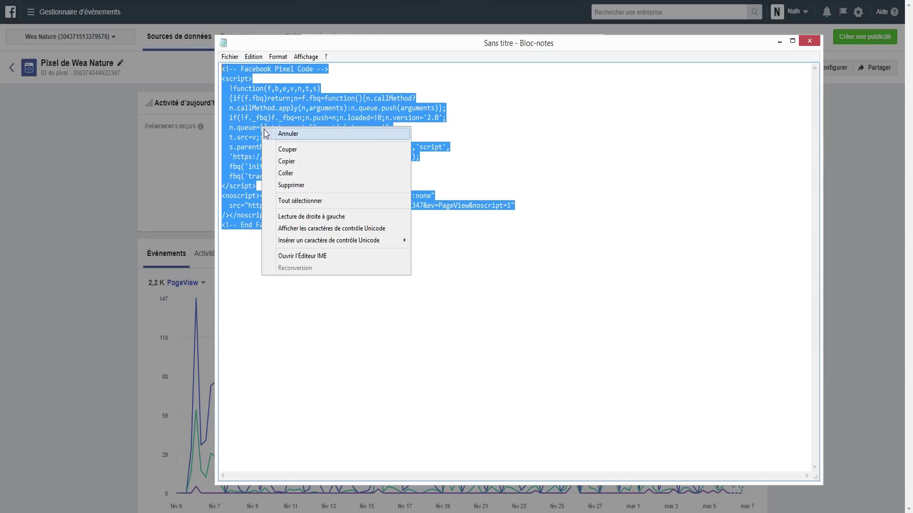
pyautogui.click(286, 160)
pyautogui.hotkey('alt', 'Tab')
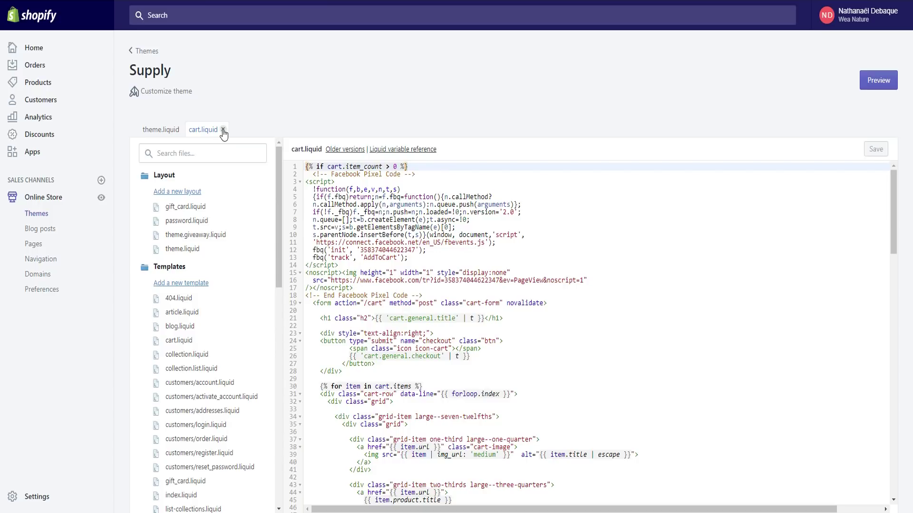
# Open Settings > Checkout and go to the Additional scripts box
pyautogui.scroll(-15, 210, 220)
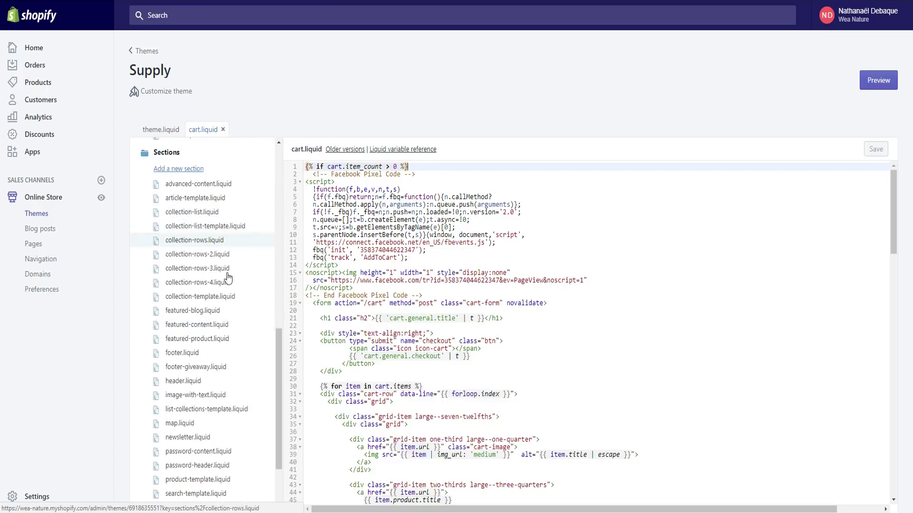
pyautogui.scroll(15, 228, 278)
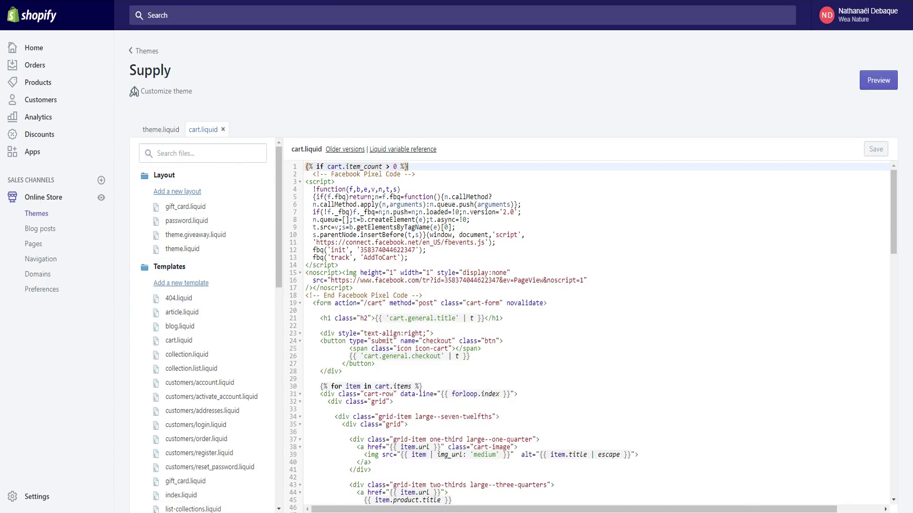
pyautogui.click(29, 495)
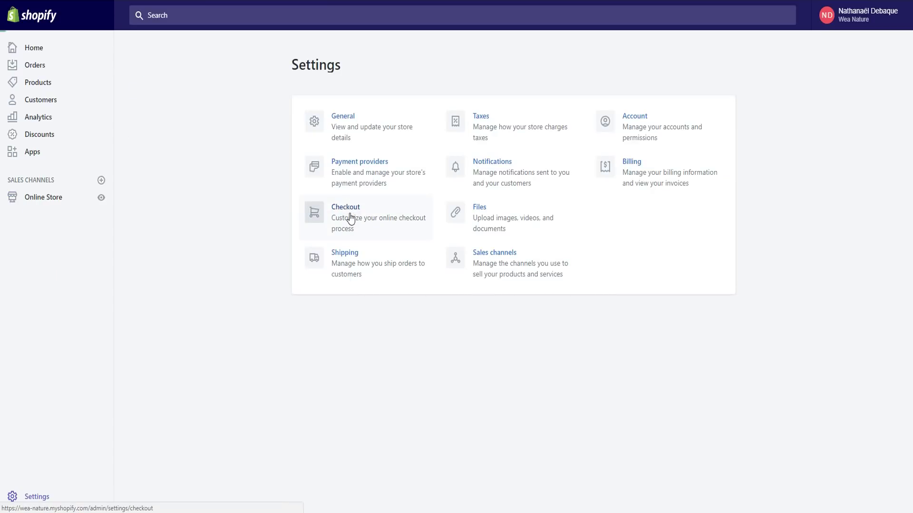
pyautogui.click(350, 218)
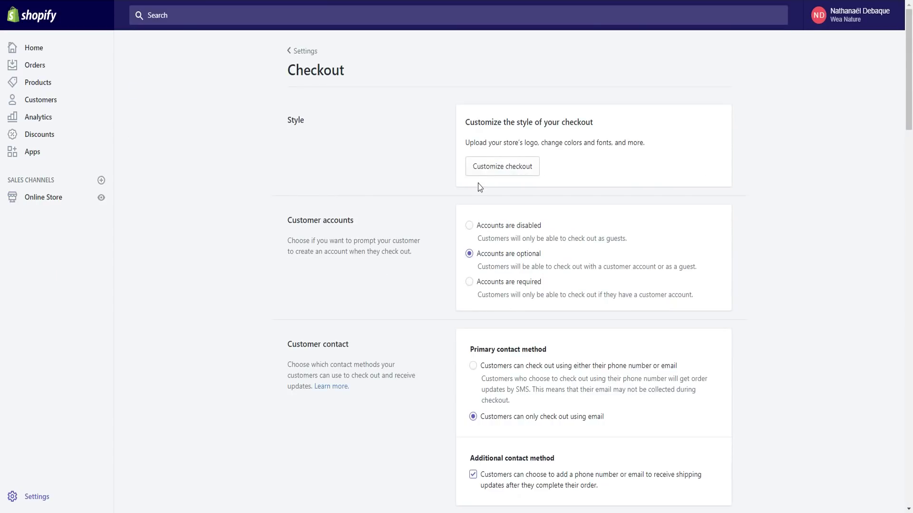
pyautogui.scroll(-18, 479, 187)
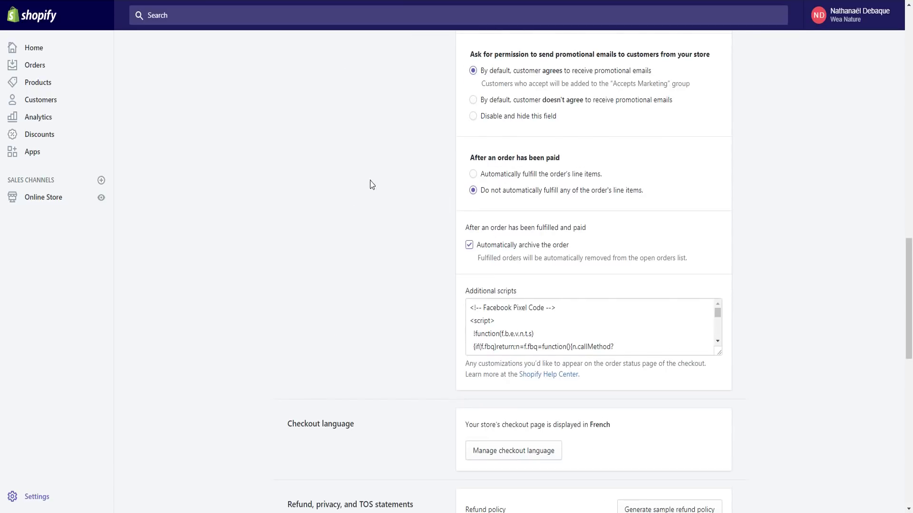
pyautogui.scroll(-3, 523, 266)
pyautogui.click(562, 267)
pyautogui.scroll(-5, 562, 275)
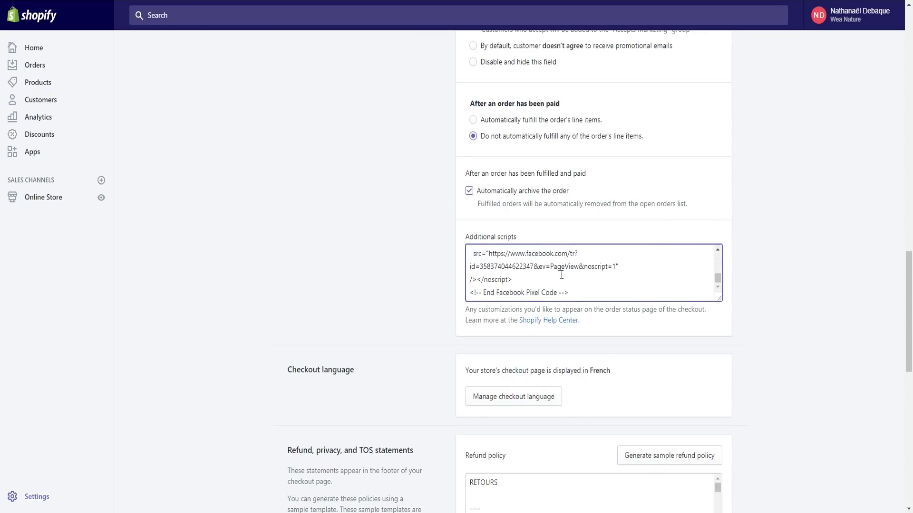
pyautogui.scroll(5, 551, 268)
pyautogui.scroll(-2, 549, 280)
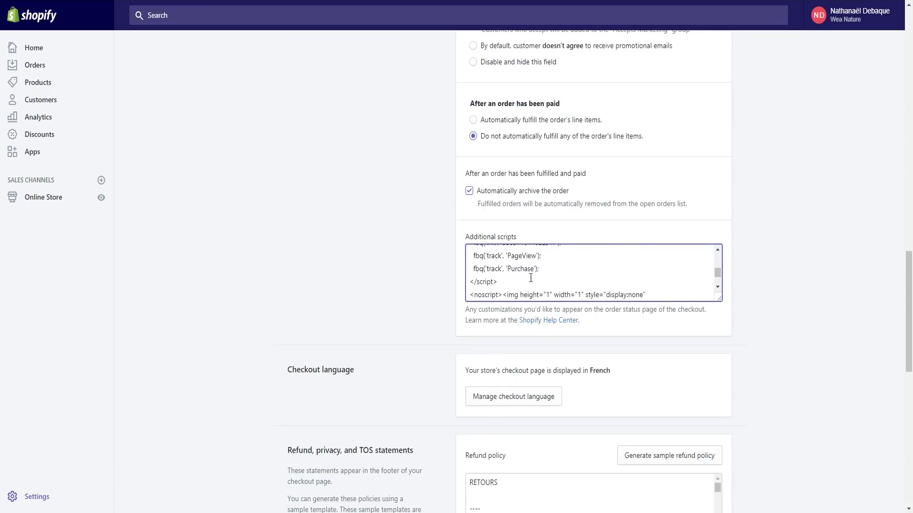
# Delete the fbq('track','PageView') line from Additional scripts and save the checkout settings
pyautogui.moveTo(562, 265); pyautogui.dragTo(537, 249)
pyautogui.click(556, 276)
pyautogui.scroll(-2, 554, 280)
pyautogui.scroll(2, 555, 280)
pyautogui.moveTo(719, 298); pyautogui.dragTo(733, 414)
pyautogui.moveTo(541, 317); pyautogui.dragTo(454, 316)
pyautogui.press('BackSpace')
pyautogui.press('BackSpace')
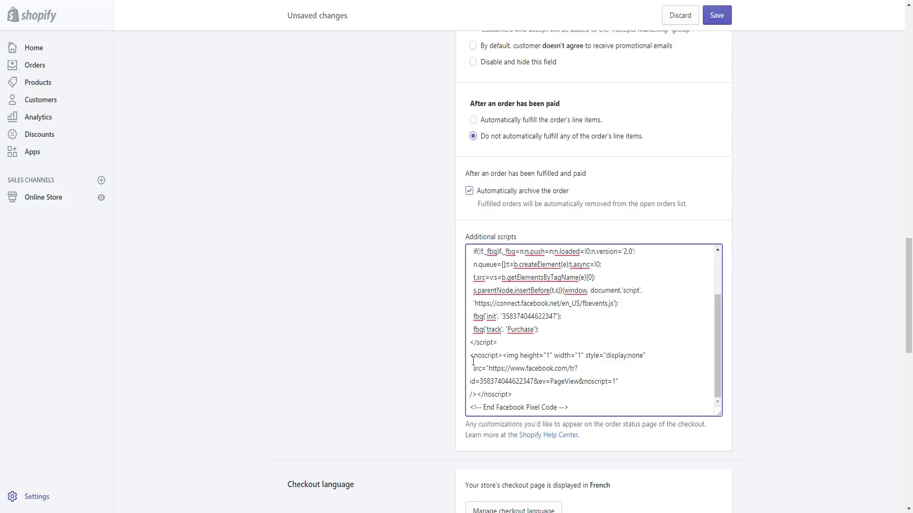
pyautogui.scroll(-1, 590, 319)
pyautogui.scroll(1, 561, 319)
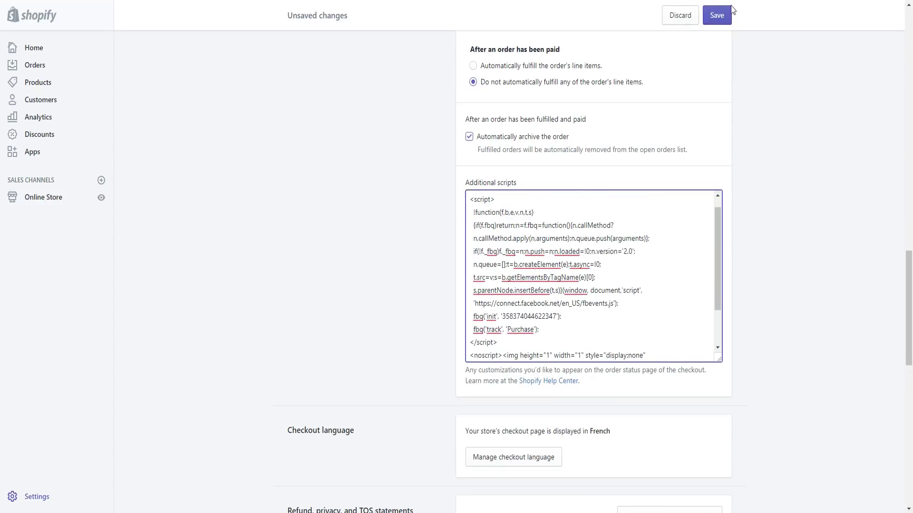
pyautogui.click(717, 15)
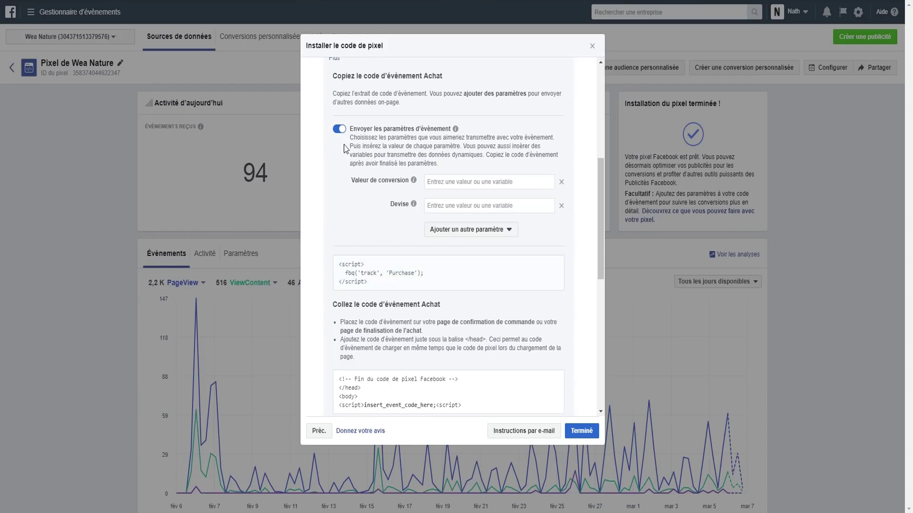
# Turn off the Acheter event and review the Ajouter des infos de paiement and Acheter events
pyautogui.scroll(3, 346, 149)
pyautogui.click(330, 197)
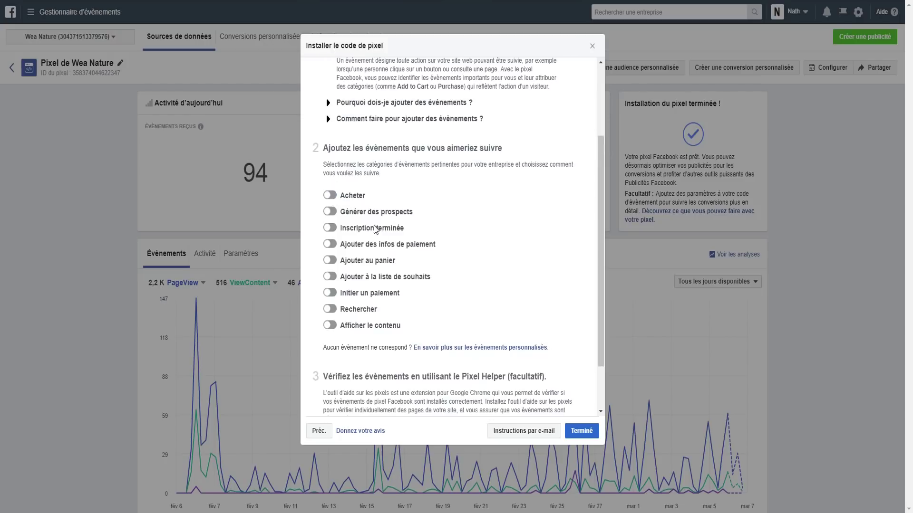
pyautogui.scroll(-1, 366, 205)
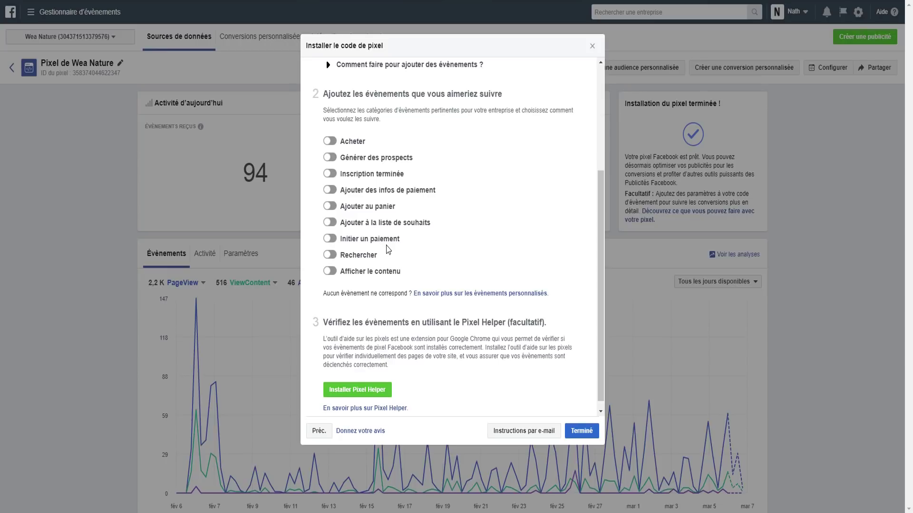
pyautogui.moveTo(448, 192); pyautogui.dragTo(334, 196)
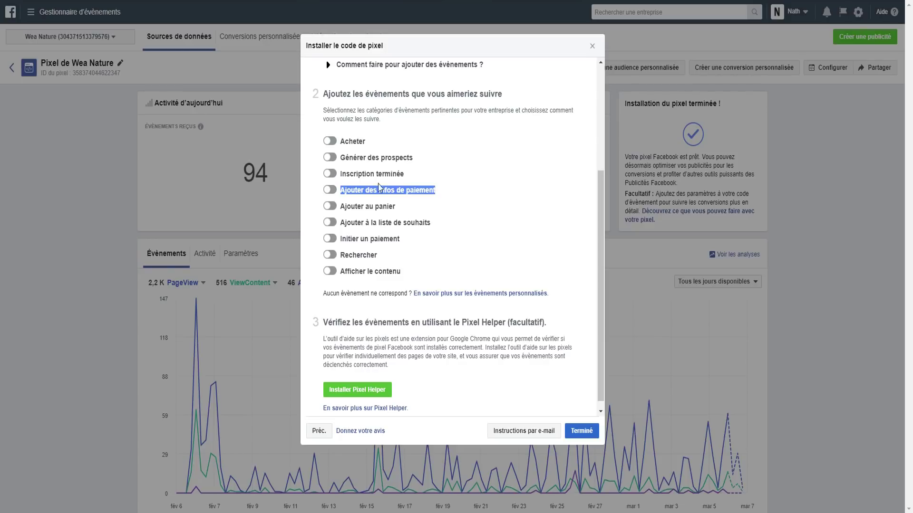
pyautogui.moveTo(370, 144); pyautogui.dragTo(339, 145)
pyautogui.click(404, 151)
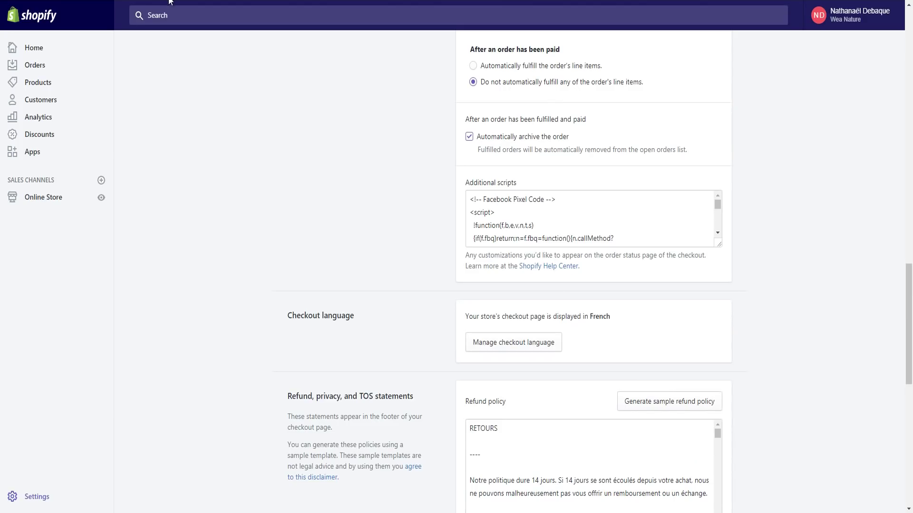
# Go to Online Store > Preferences and select the Facebook Pixel ID number
pyautogui.click(577, 231)
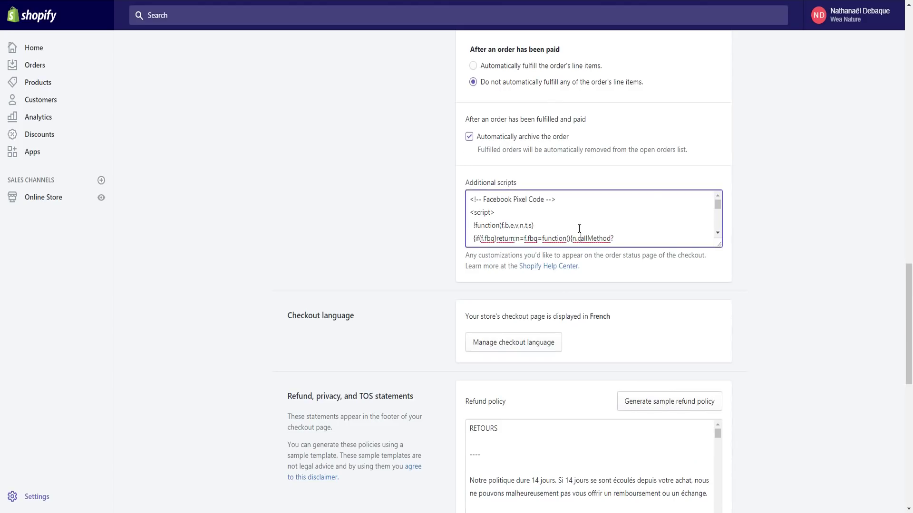
pyautogui.scroll(-2, 570, 233)
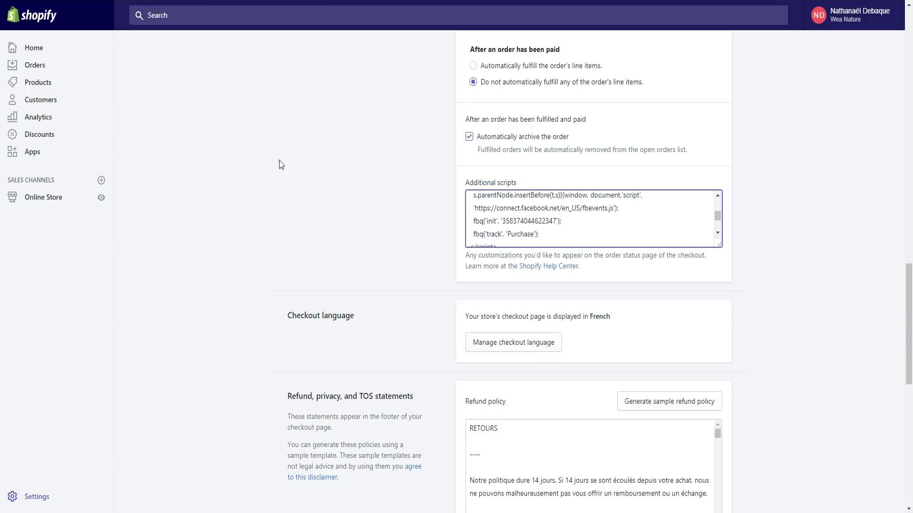
pyautogui.click(42, 202)
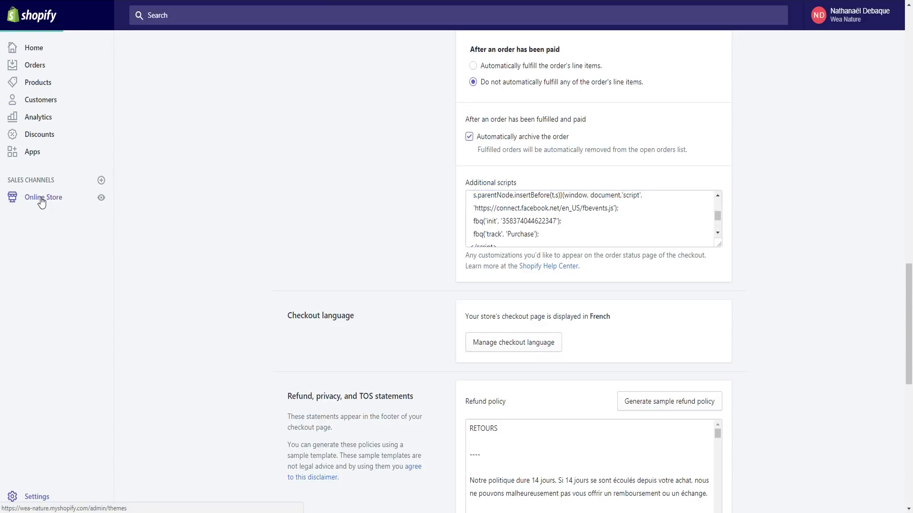
pyautogui.click(37, 291)
pyautogui.scroll(-3, 390, 284)
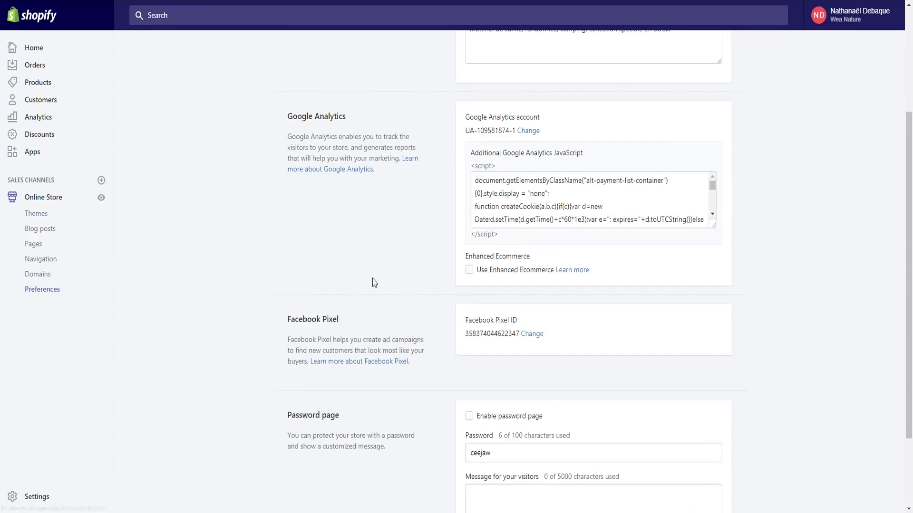
pyautogui.scroll(-1, 375, 283)
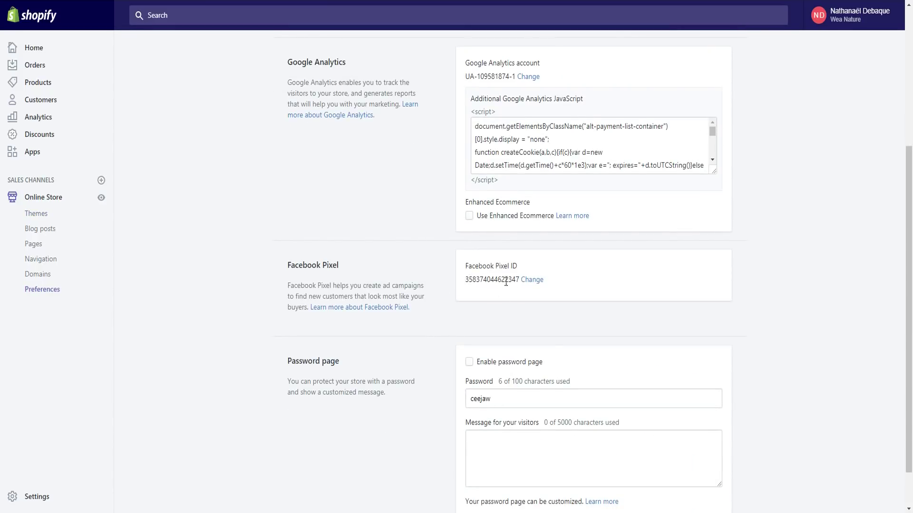
pyautogui.moveTo(519, 280); pyautogui.dragTo(476, 293)
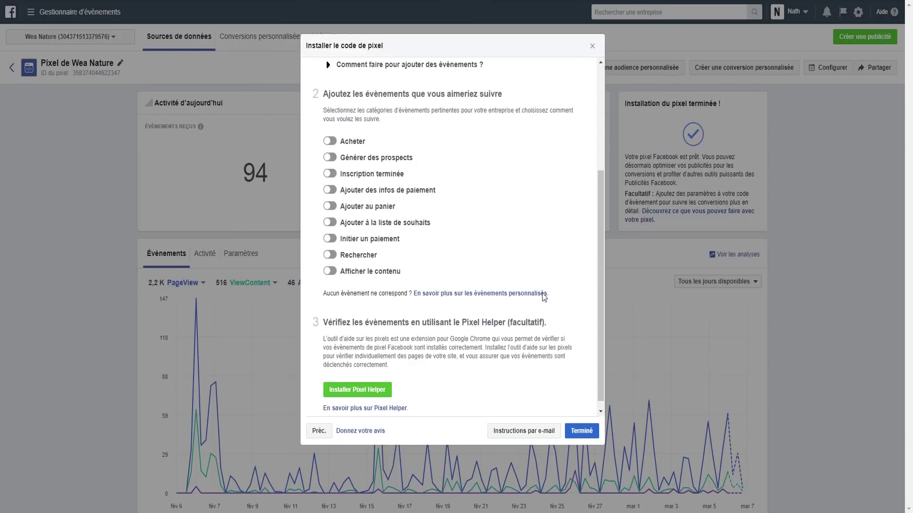
# Close the installation dialog and copy the pixel ID from the Events Manager pixel page
pyautogui.click(592, 45)
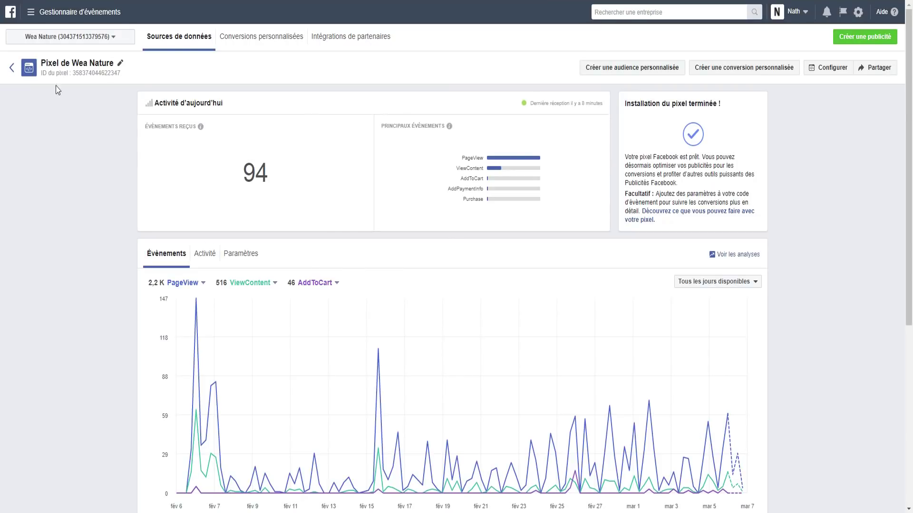
pyautogui.moveTo(75, 73); pyautogui.dragTo(133, 77)
pyautogui.rightClick(94, 72)
pyautogui.click(74, 75)
pyautogui.moveTo(74, 75); pyautogui.dragTo(121, 75)
pyautogui.rightClick(106, 72)
pyautogui.click(124, 79)
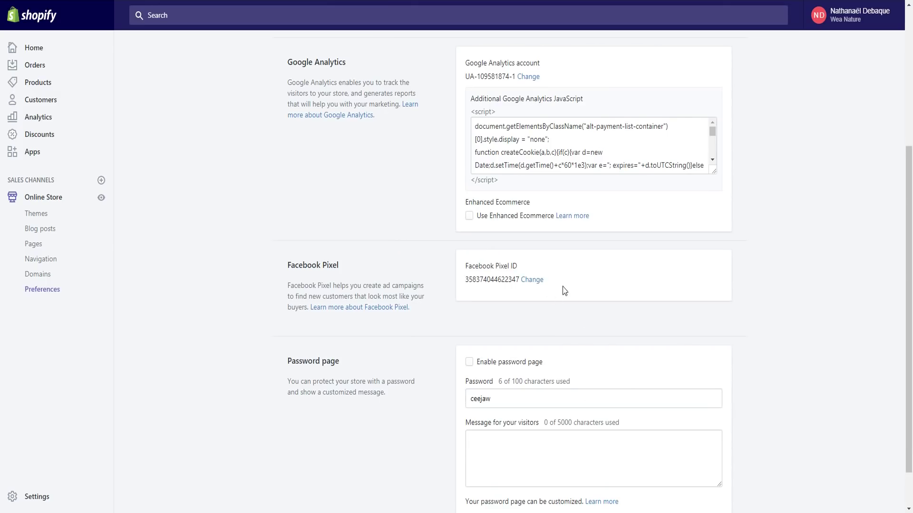
# Compare the copied ID against the Facebook Pixel ID in Shopify Preferences
pyautogui.rightClick(589, 302)
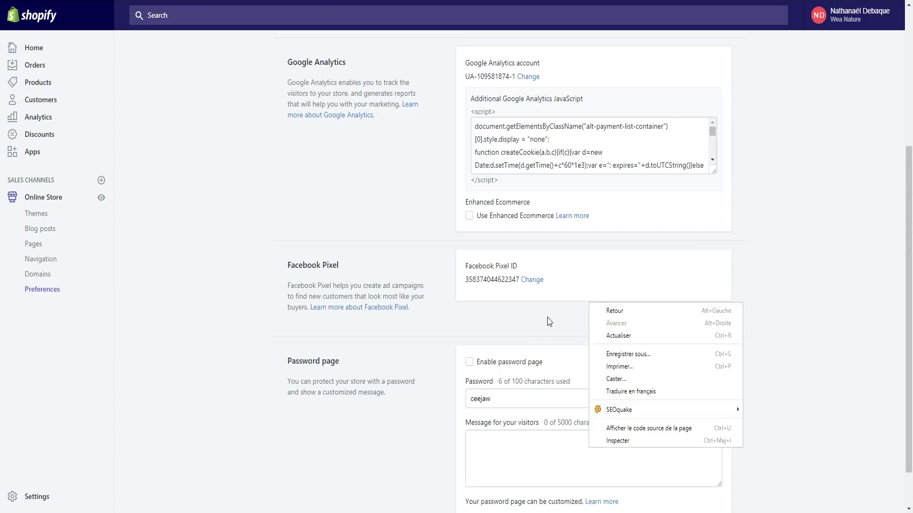
pyautogui.scroll(3, 707, 233)
pyautogui.scroll(-4, 707, 233)
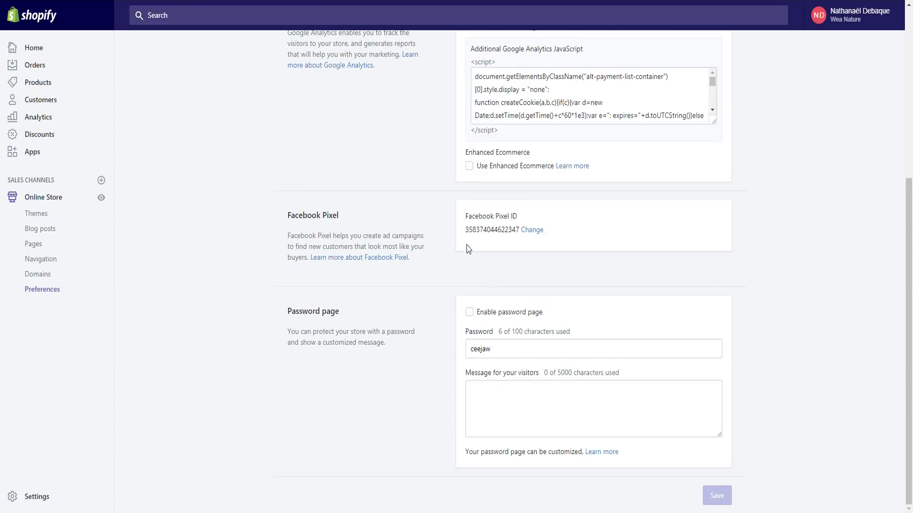
pyautogui.moveTo(468, 230); pyautogui.dragTo(517, 229)
pyautogui.click(522, 250)
# Scroll through the additional Google Analytics script, then return to Events Manager
pyautogui.scroll(1, 522, 249)
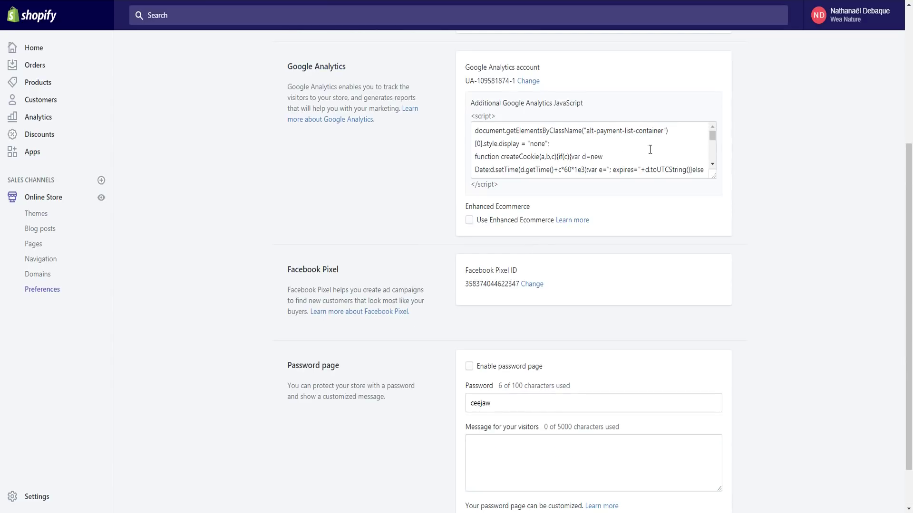
pyautogui.click(546, 157)
pyautogui.scroll(-5, 590, 156)
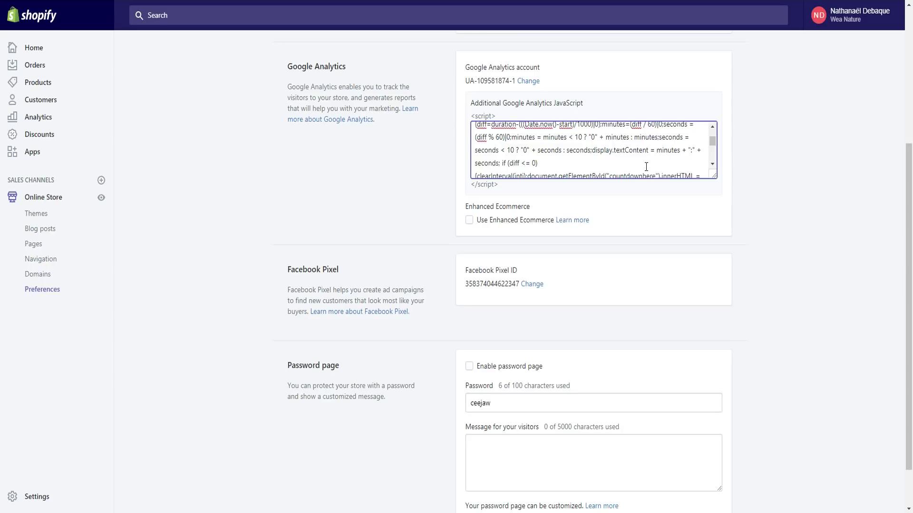
pyautogui.scroll(-1, 646, 166)
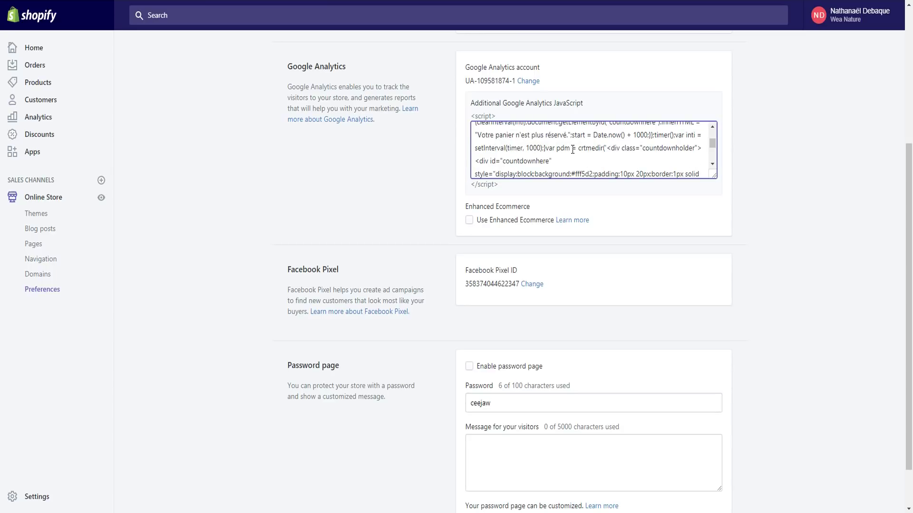
pyautogui.hotkey('ctrl', 'Tab')
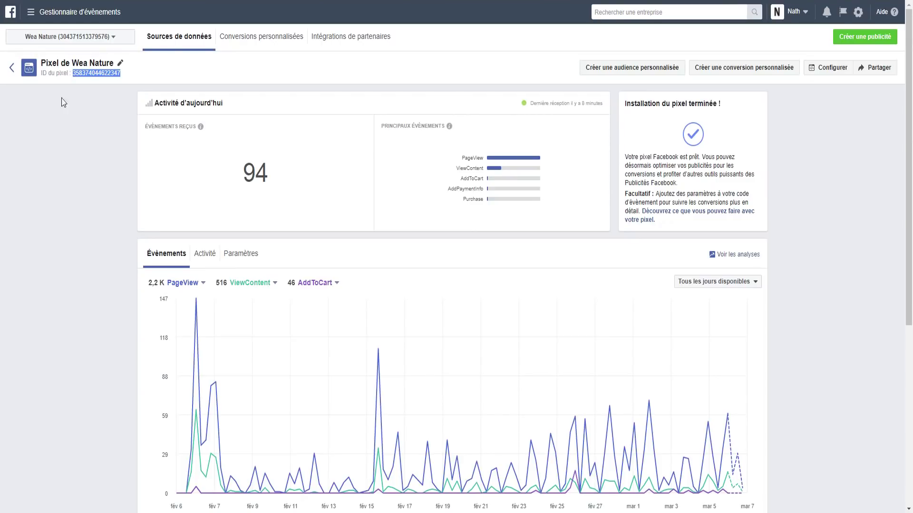
# Start the pixel setup with Configurer and choose Installer le code manuellement
pyautogui.click(97, 151)
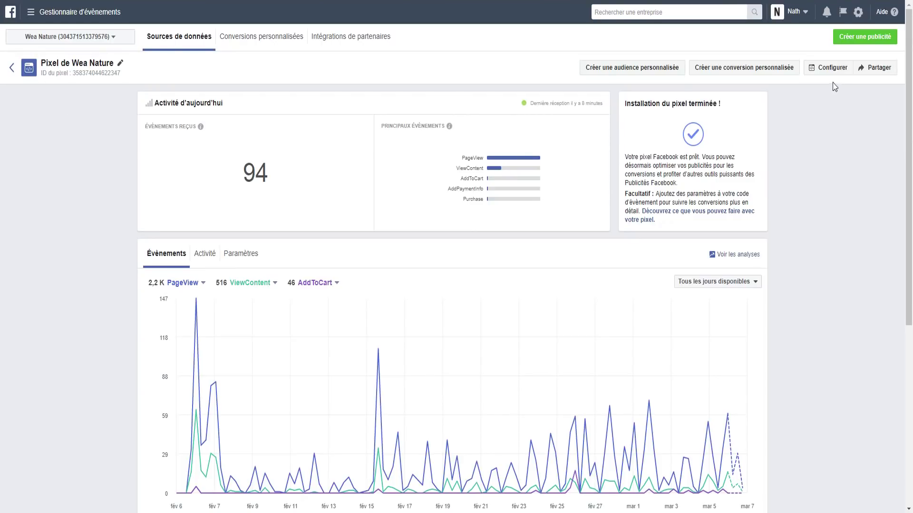
pyautogui.click(829, 69)
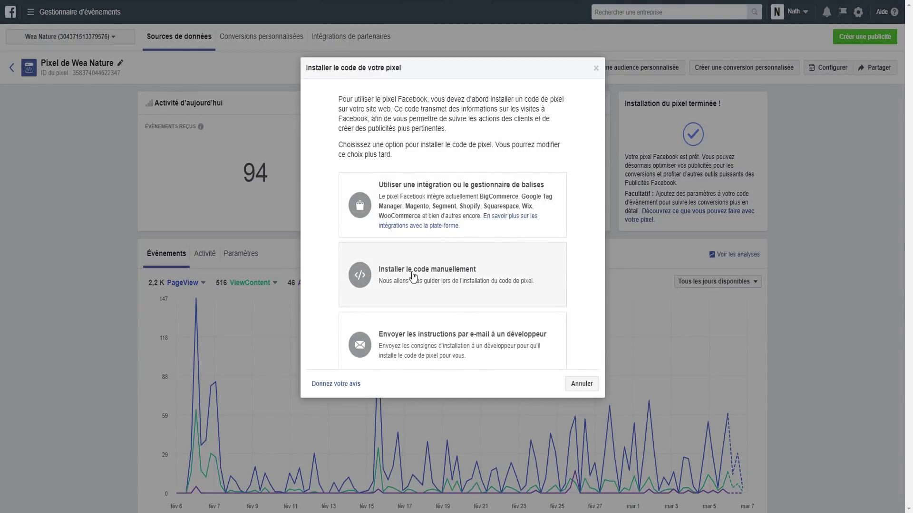
pyautogui.click(414, 275)
pyautogui.scroll(-3, 434, 243)
pyautogui.scroll(-5, 434, 243)
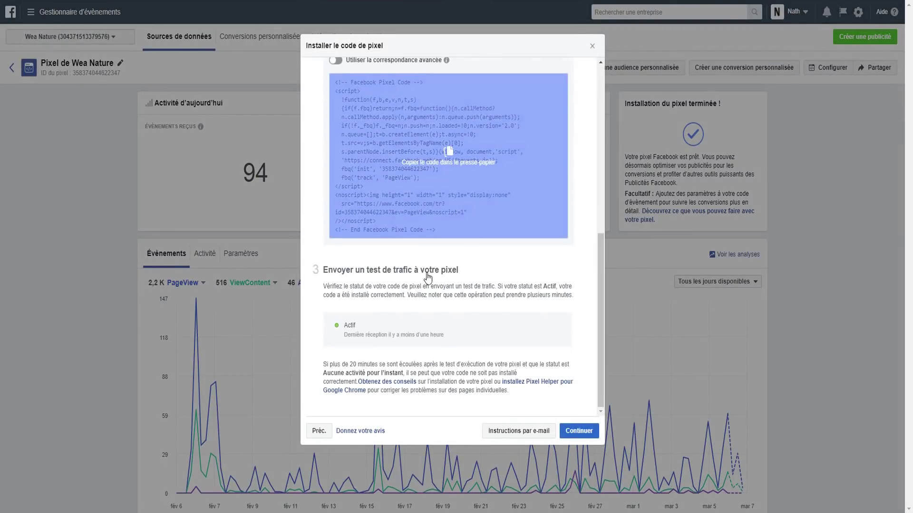
# Check the pixel's Actif traffic status and continue to the add-events step
pyautogui.tripleClick(375, 329)
pyautogui.click(452, 338)
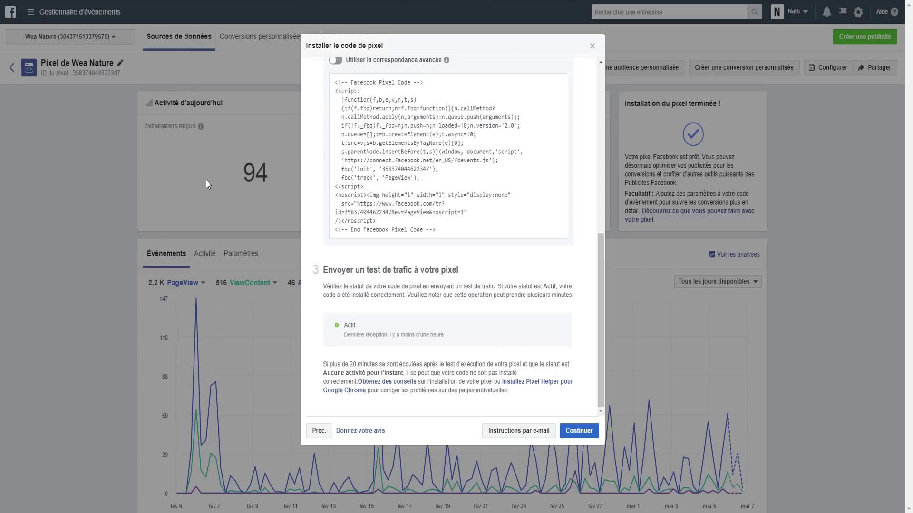
pyautogui.moveTo(343, 325); pyautogui.dragTo(364, 328)
pyautogui.click(579, 431)
pyautogui.scroll(-2, 364, 245)
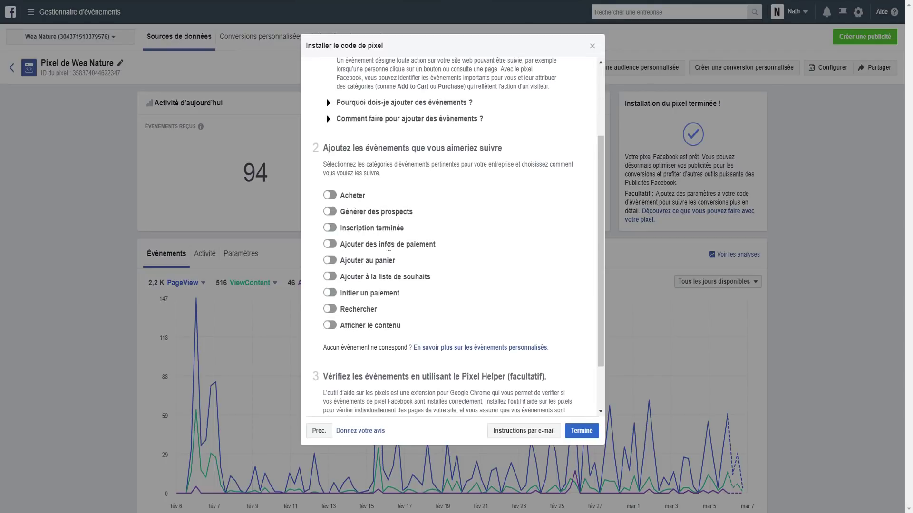
# Enable the Ajouter au panier event and scroll down to the Pixel Helper section
pyautogui.click(330, 264)
pyautogui.scroll(-2, 388, 263)
pyautogui.scroll(-5, 387, 262)
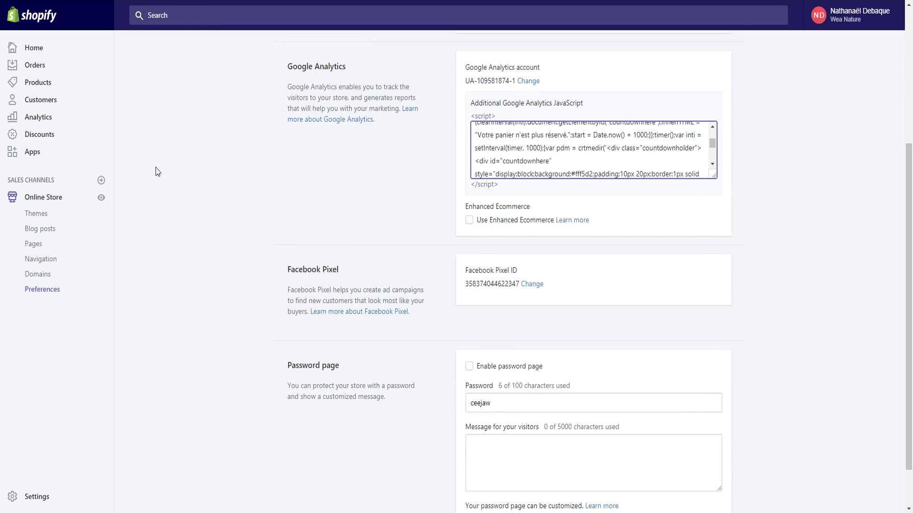
# View the Wea Nature storefront and expand the PageView event's details in Pixel Helper
pyautogui.click(102, 196)
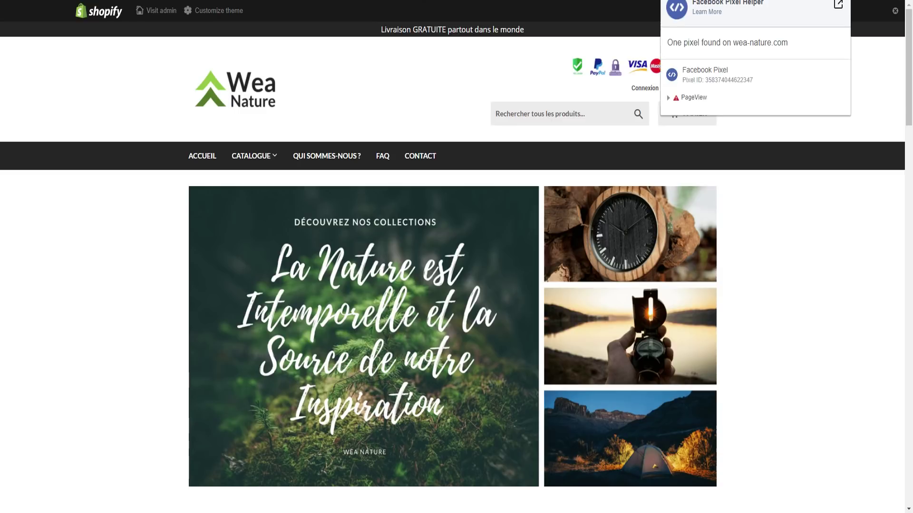
pyautogui.click(669, 99)
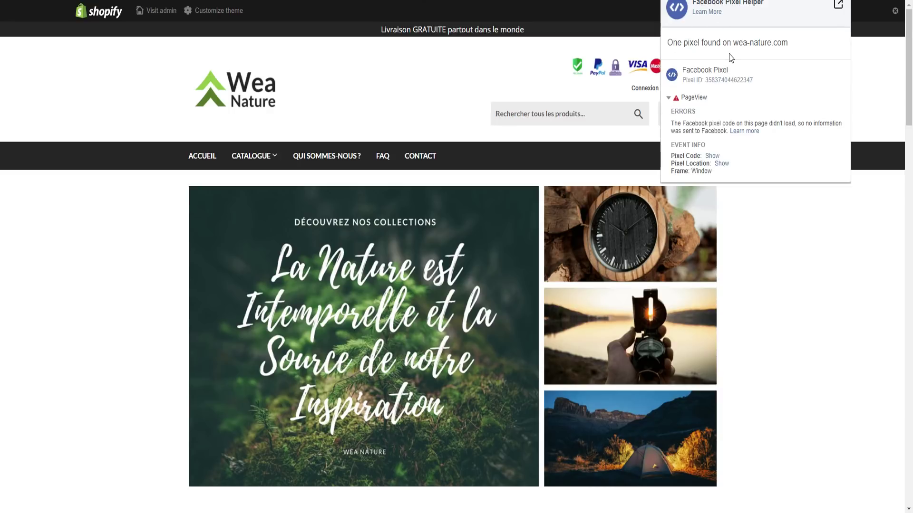
pyautogui.moveTo(706, 81); pyautogui.dragTo(780, 88)
pyautogui.click(773, 92)
# Show the PageView pixel code and highlight its error message and PageView call
pyautogui.click(711, 156)
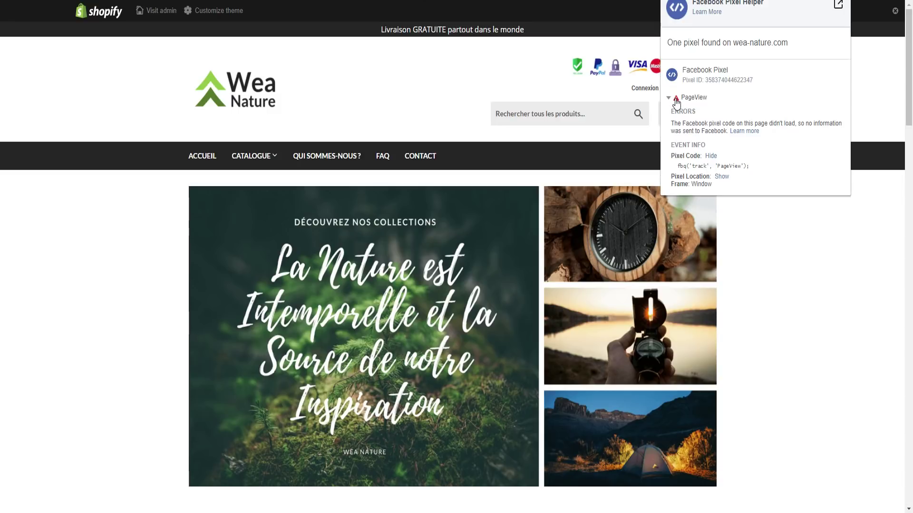
pyautogui.moveTo(770, 136); pyautogui.dragTo(673, 97)
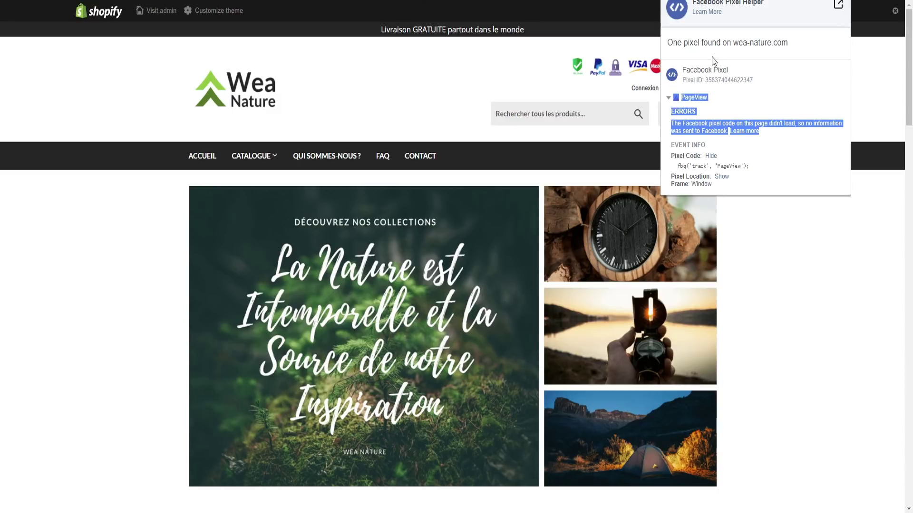
pyautogui.click(703, 83)
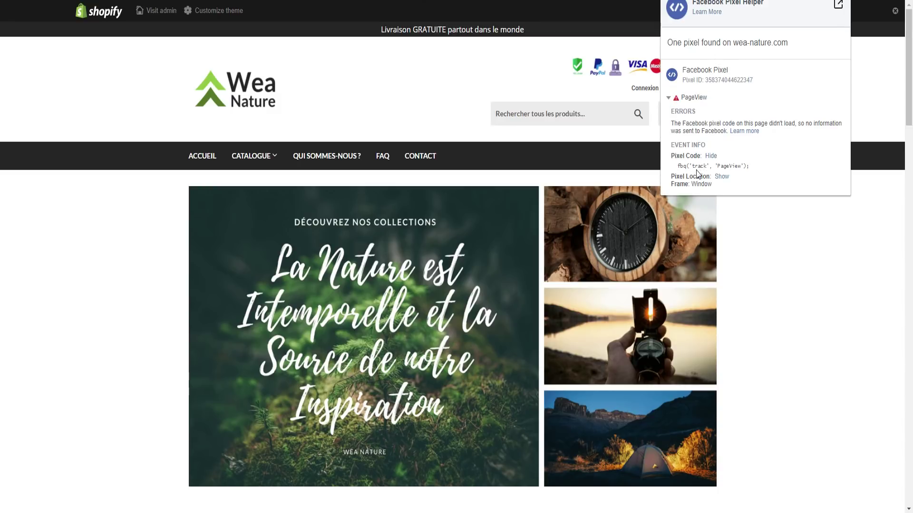
pyautogui.moveTo(715, 167); pyautogui.dragTo(741, 169)
pyautogui.click(740, 166)
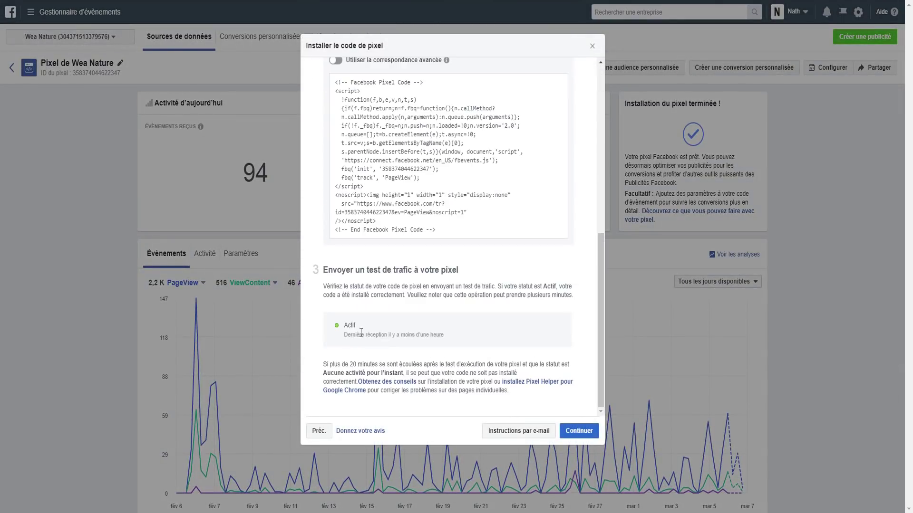
pyautogui.moveTo(357, 328); pyautogui.dragTo(413, 329)
pyautogui.click(414, 334)
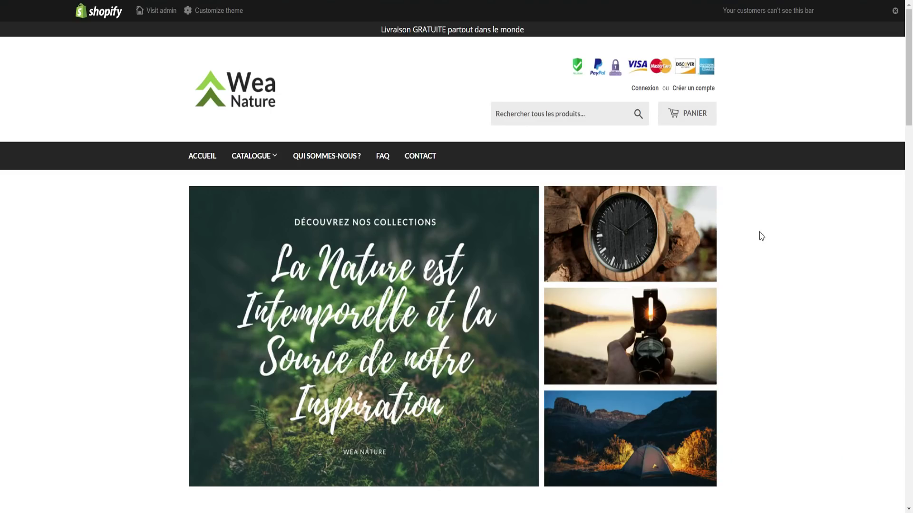
# Check the cart page's pixel events, then check out the Lampe frontale tactique LED 6000 Lumens
pyautogui.scroll(-15, 438, 230)
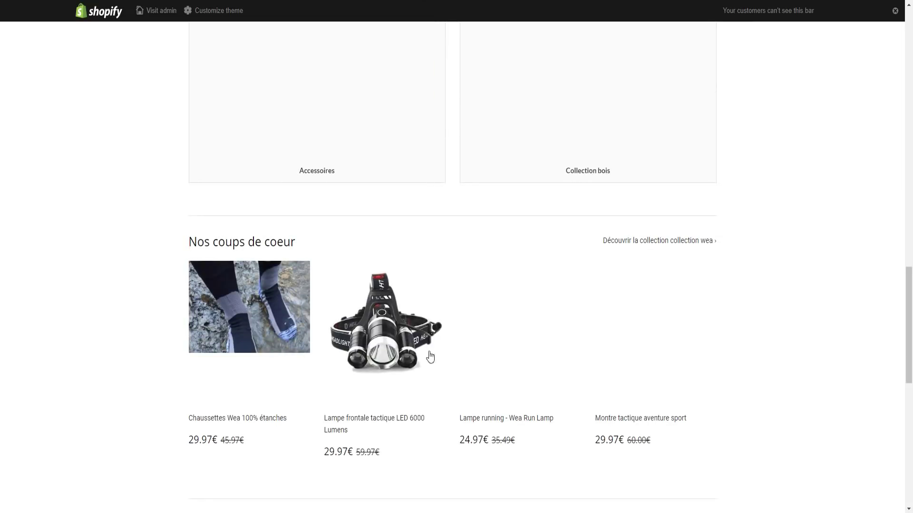
pyautogui.click(413, 330)
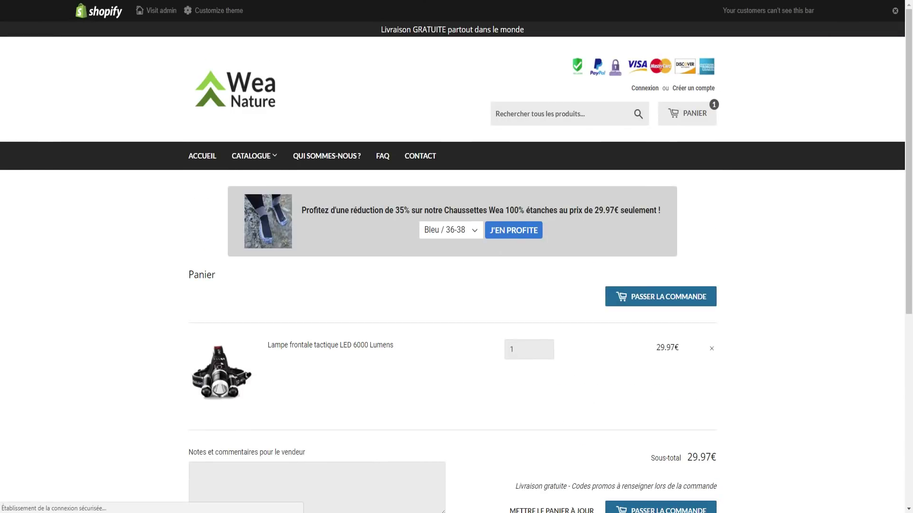
pyautogui.click(842, 0)
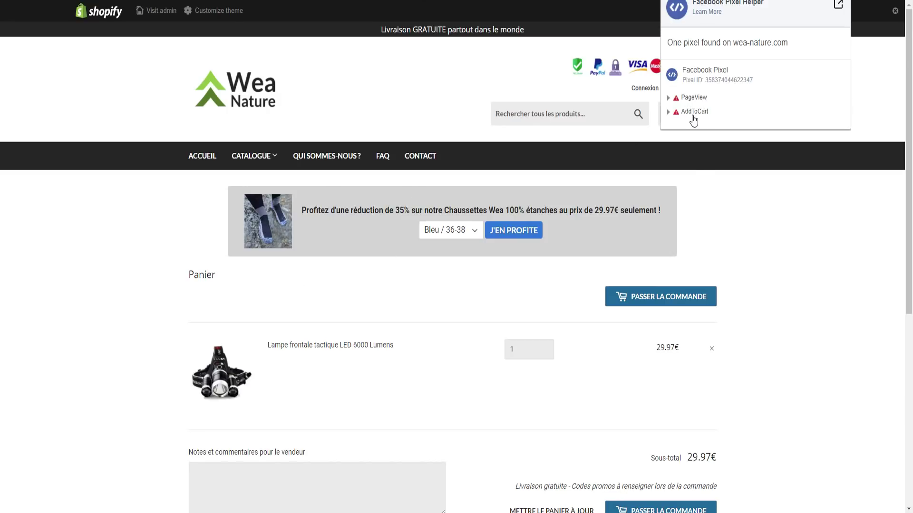
pyautogui.scroll(-3, 791, 383)
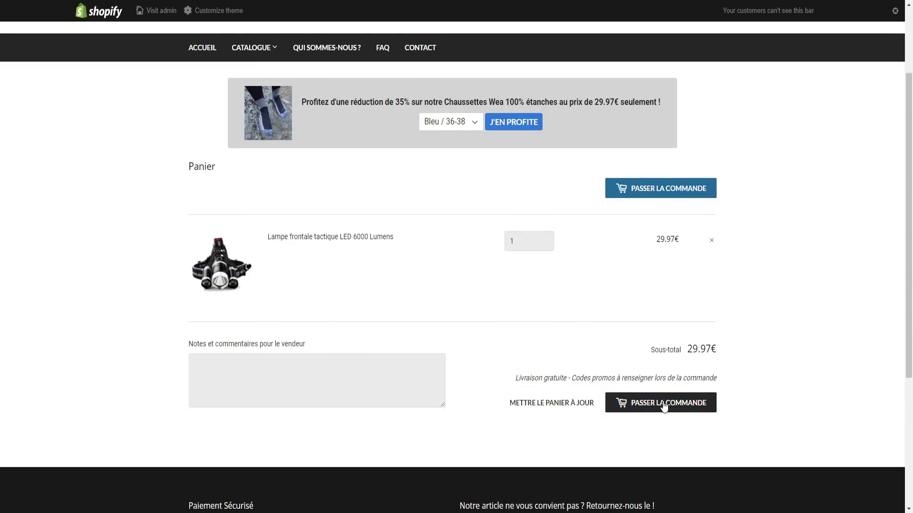
pyautogui.click(638, 404)
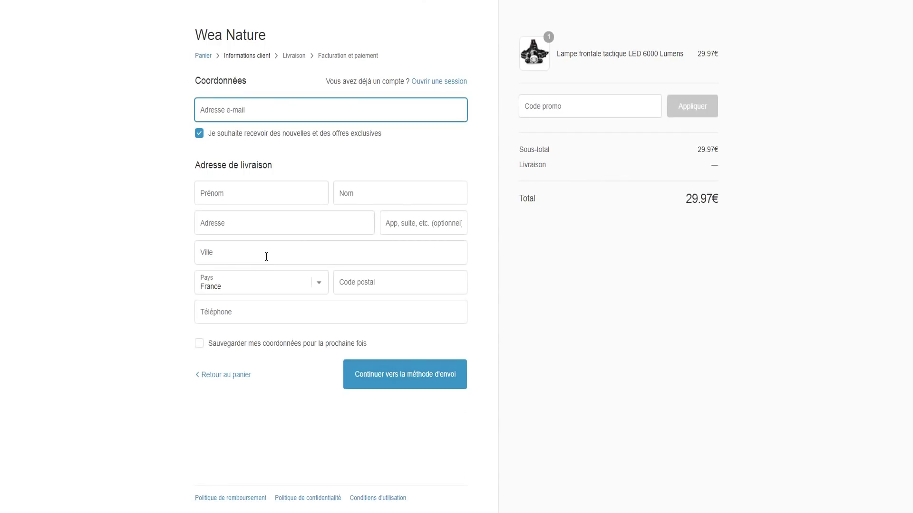
# Check the checkout page's pixels in Pixel Helper, then enter the customer's e-mail
pyautogui.click(402, 380)
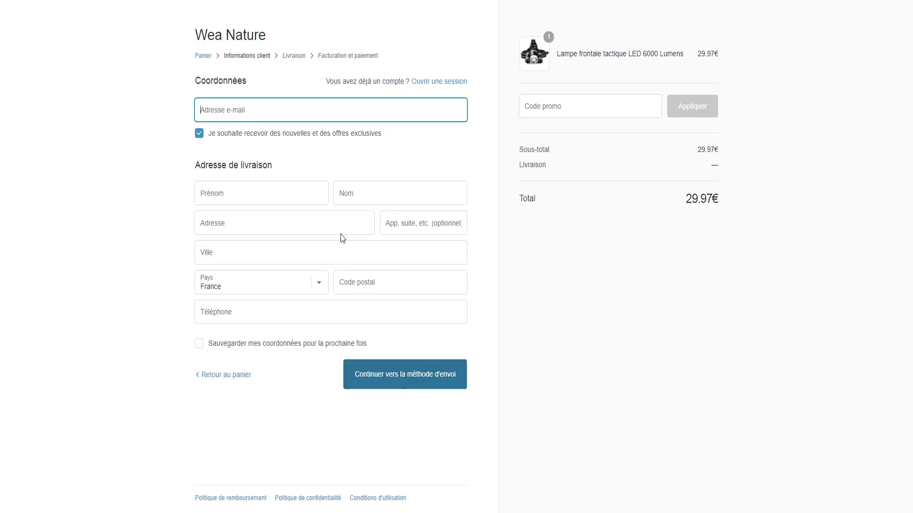
pyautogui.click(831, 3)
pyautogui.click(277, 111)
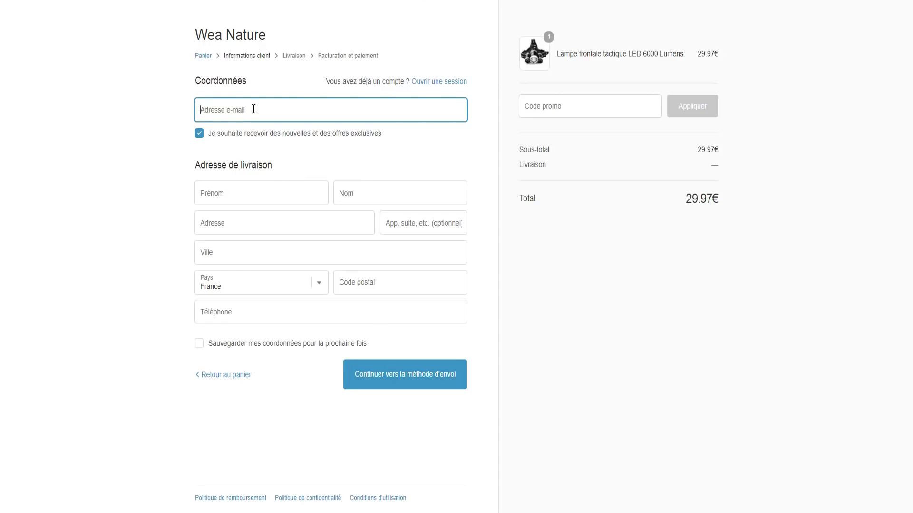
# Enter the customer's name, suggested Paris street address and phone number, then continue to shipping
pyautogui.click(268, 203)
pyautogui.press('Tab')
pyautogui.click(281, 214)
pyautogui.write('5 rues')
pyautogui.click(279, 267)
pyautogui.click(263, 313)
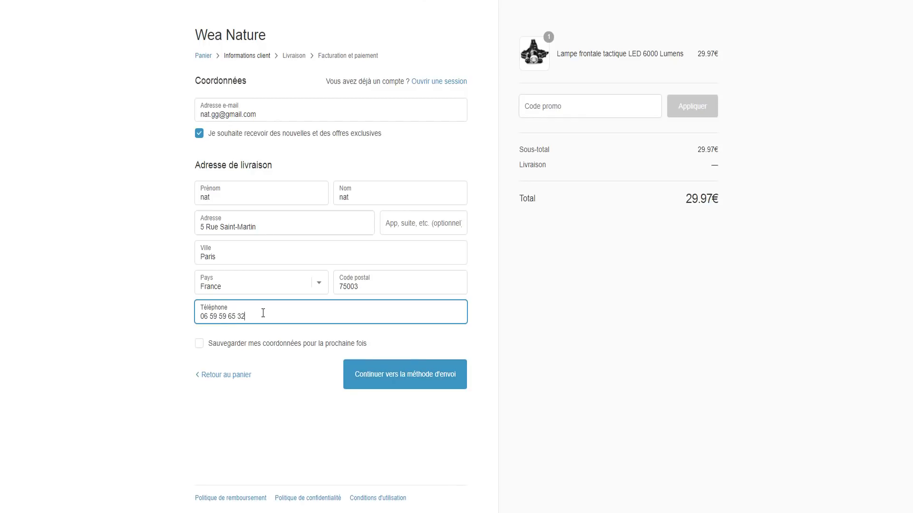
pyautogui.click(386, 376)
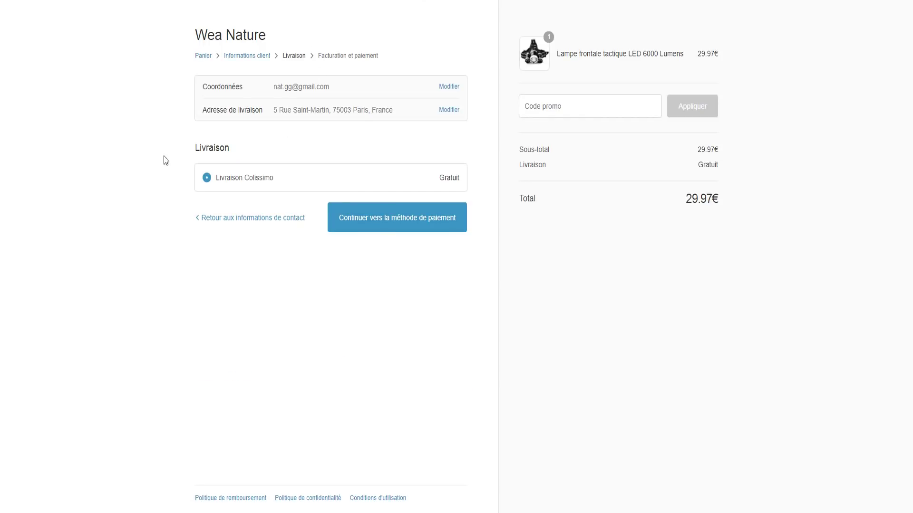
# Advance checkout to the payment step and confirm Pixel Helper finds no pixel there
pyautogui.click(394, 222)
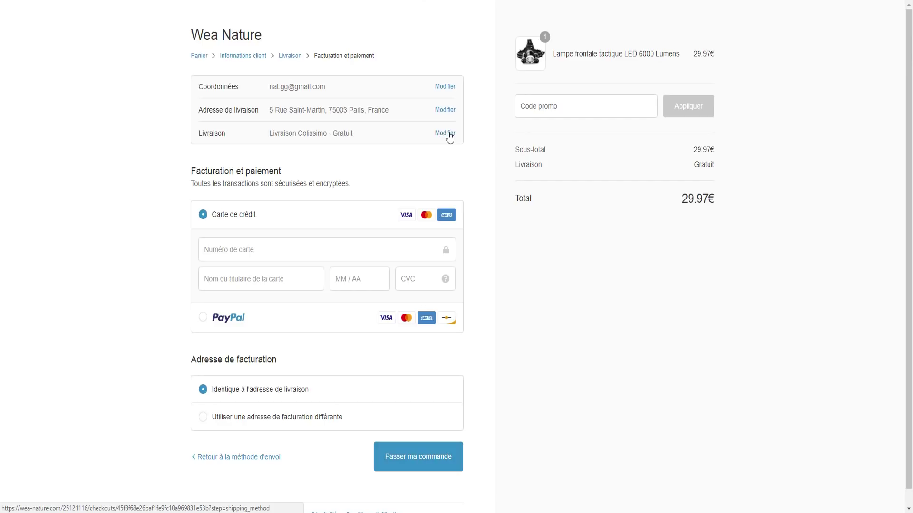
pyautogui.click(838, 0)
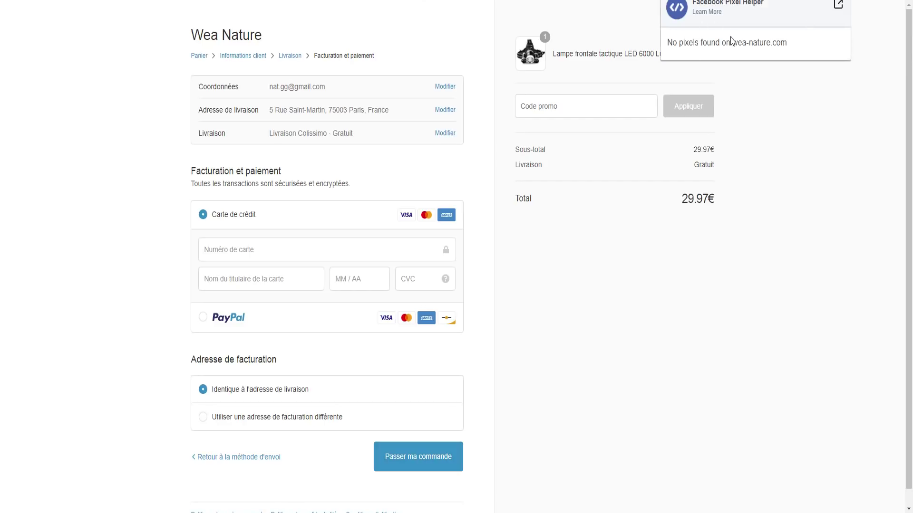
pyautogui.click(604, 277)
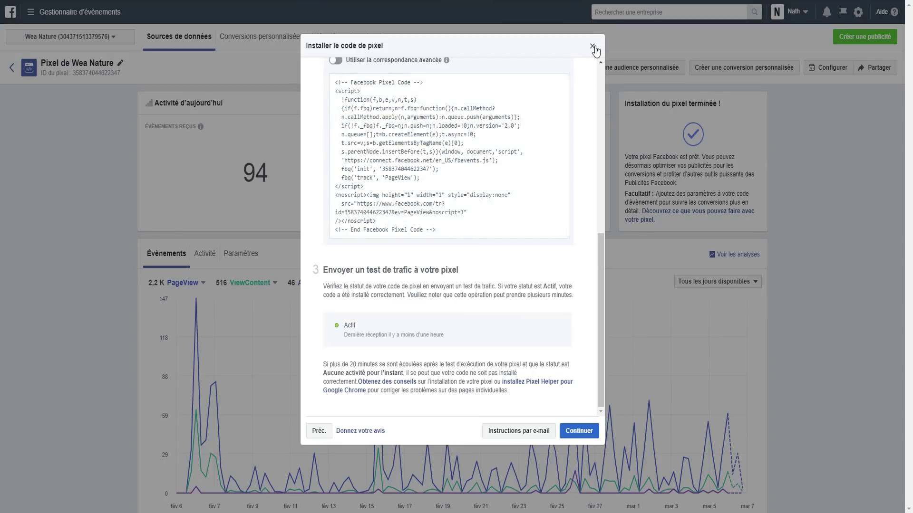
pyautogui.click(593, 46)
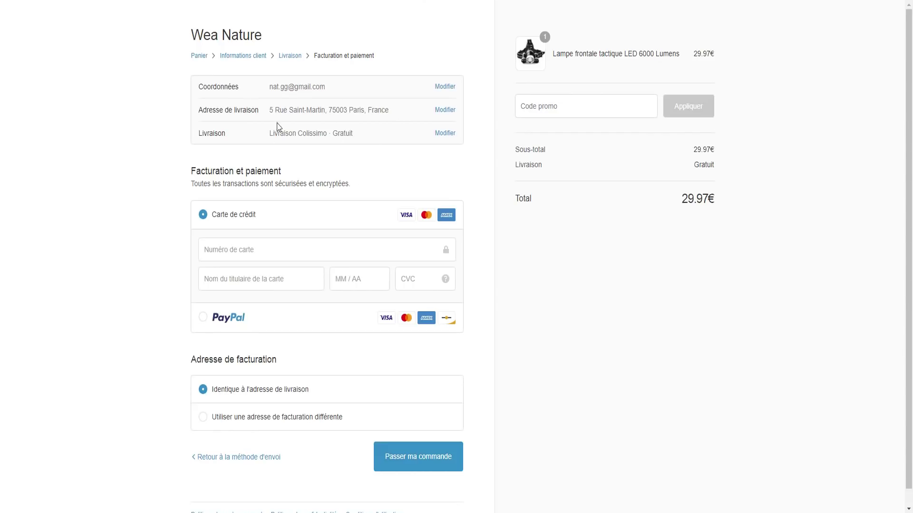
pyautogui.click(262, 256)
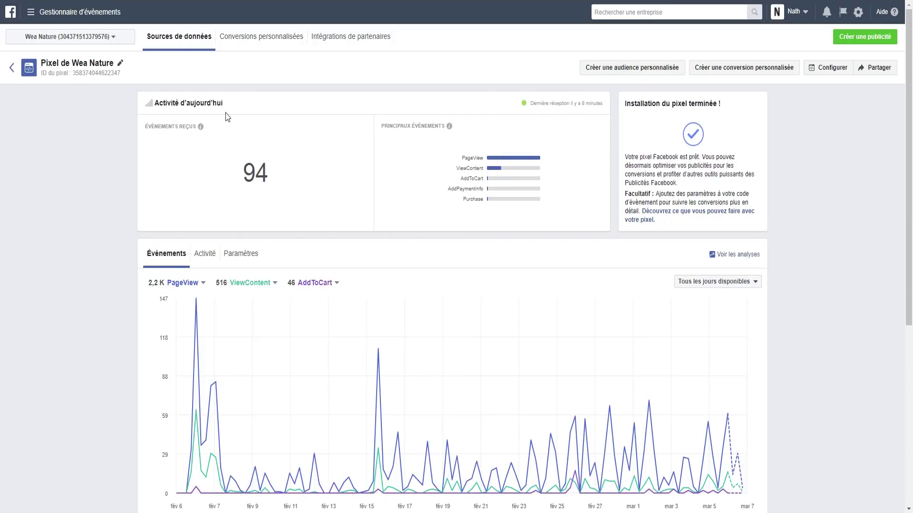
# Open Pixel de Wea Nature's details from the Pixels list and scroll to its events table
pyautogui.click(12, 67)
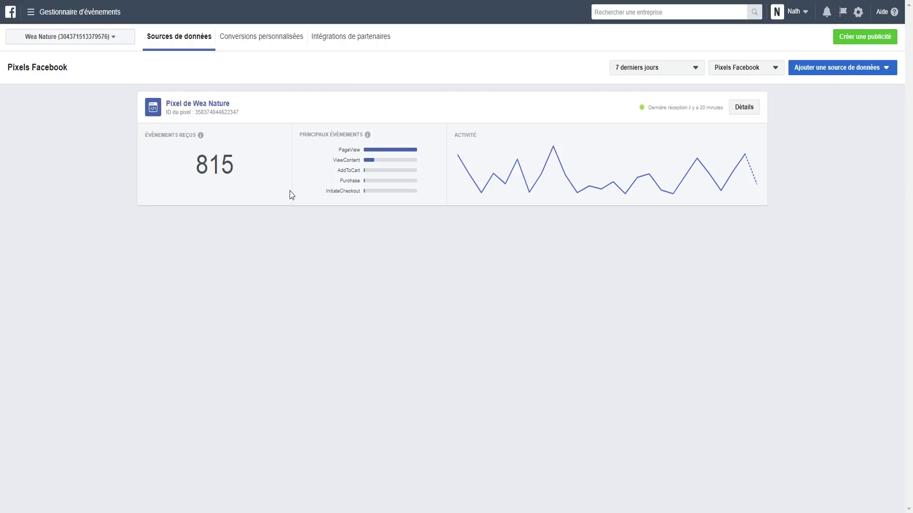
pyautogui.click(743, 111)
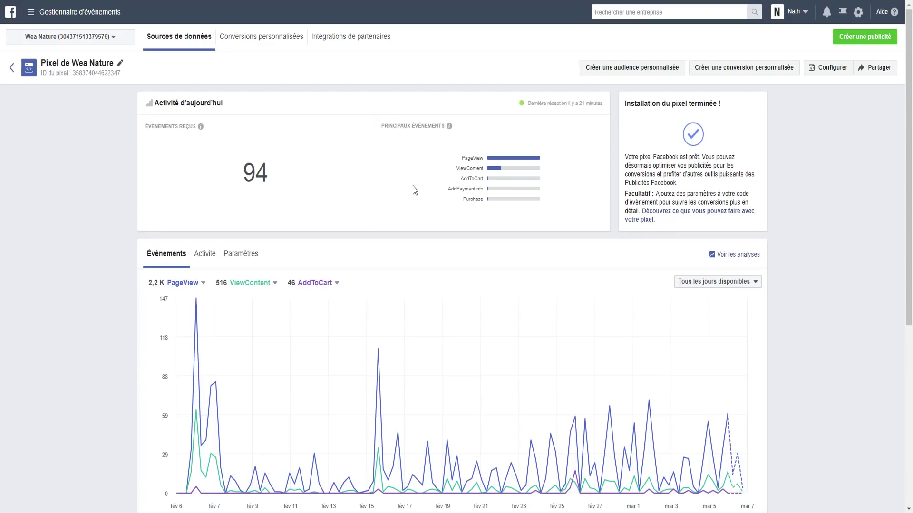
pyautogui.scroll(-2, 283, 244)
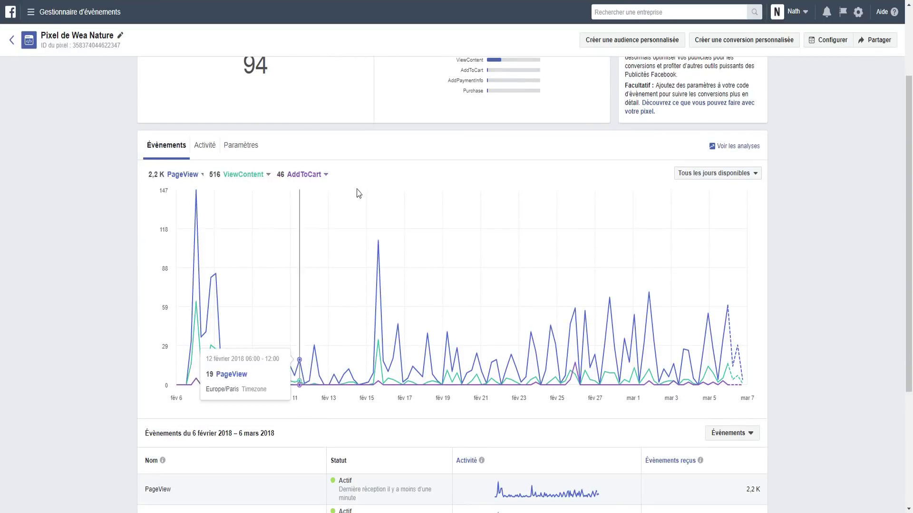
pyautogui.scroll(-2, 397, 243)
pyautogui.scroll(-2, 397, 242)
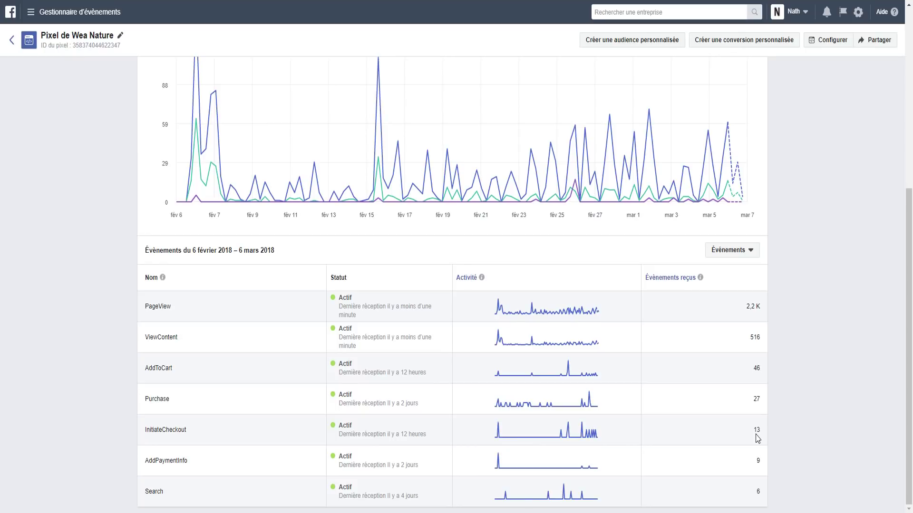
pyautogui.doubleClick(760, 400)
pyautogui.doubleClick(762, 430)
pyautogui.doubleClick(757, 399)
pyautogui.moveTo(754, 438); pyautogui.dragTo(761, 438)
pyautogui.doubleClick(762, 403)
pyautogui.click(760, 413)
pyautogui.doubleClick(757, 399)
pyautogui.click(759, 400)
pyautogui.doubleClick(757, 400)
pyautogui.click(758, 400)
pyautogui.doubleClick(757, 400)
pyautogui.doubleClick(758, 460)
pyautogui.click(173, 469)
pyautogui.doubleClick(757, 400)
pyautogui.click(747, 404)
pyautogui.doubleClick(757, 404)
pyautogui.click(757, 404)
pyautogui.doubleClick(757, 405)
pyautogui.click(683, 478)
pyautogui.moveTo(143, 464); pyautogui.dragTo(197, 471)
pyautogui.click(197, 471)
pyautogui.moveTo(187, 460); pyautogui.dragTo(148, 461)
pyautogui.click(234, 464)
pyautogui.moveTo(144, 462); pyautogui.dragTo(195, 469)
pyautogui.moveTo(145, 399); pyautogui.dragTo(191, 402)
pyautogui.click(191, 402)
# Show the pixel's Activité log and highlight PageView in the first event row
pyautogui.scroll(6, 339, 154)
pyautogui.click(207, 260)
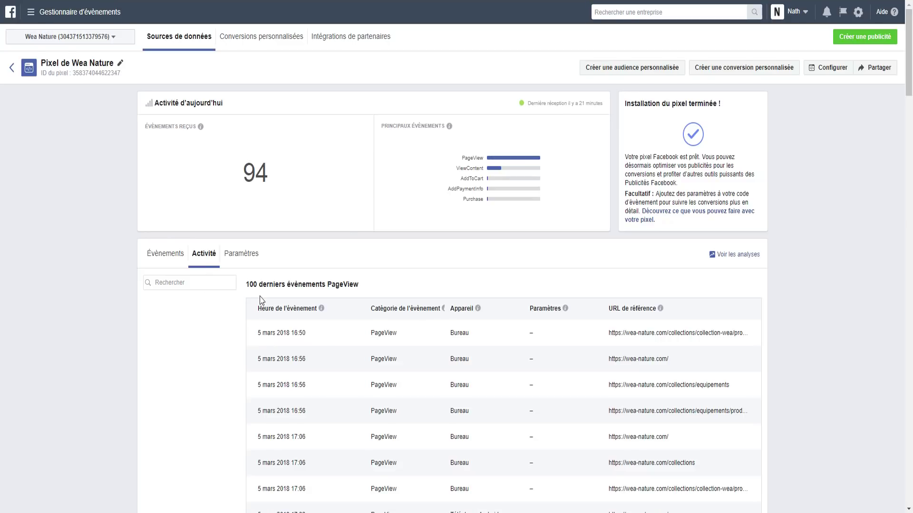
pyautogui.scroll(-2, 259, 301)
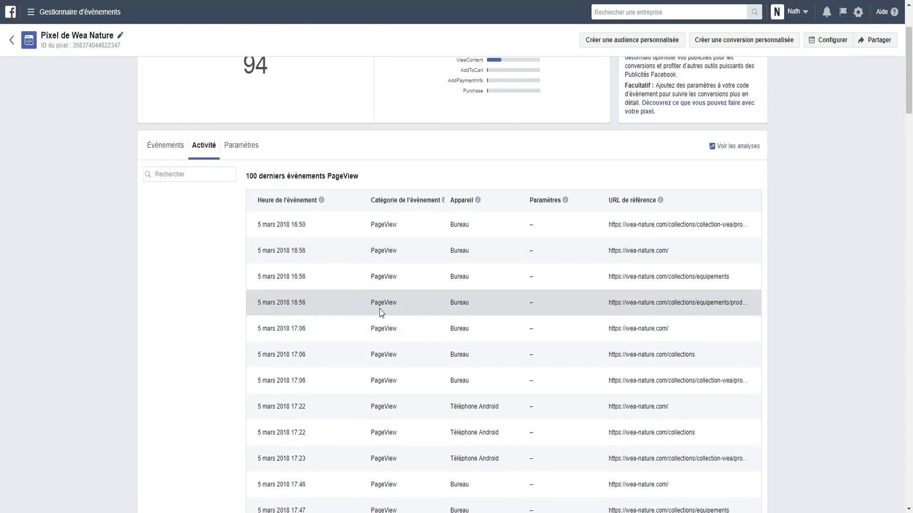
pyautogui.scroll(-5, 367, 315)
pyautogui.scroll(4, 333, 318)
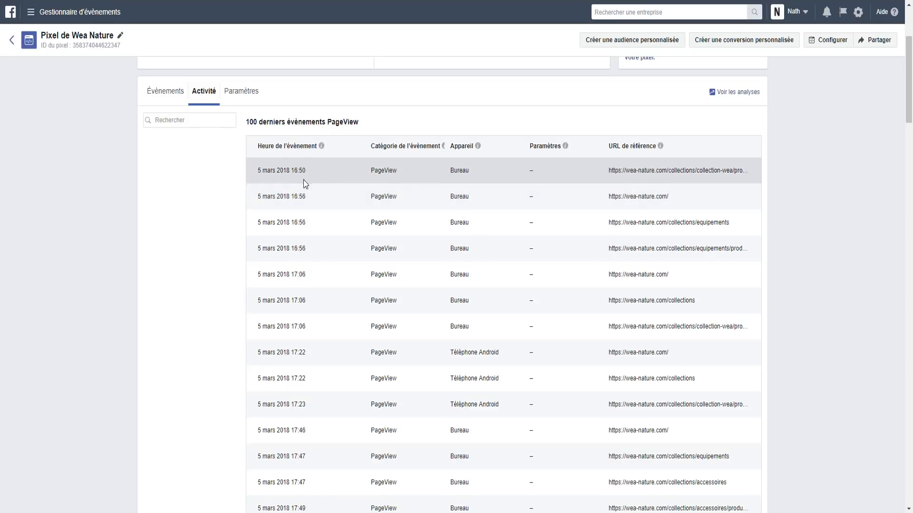
pyautogui.doubleClick(370, 171)
pyautogui.click(419, 185)
pyautogui.click(437, 186)
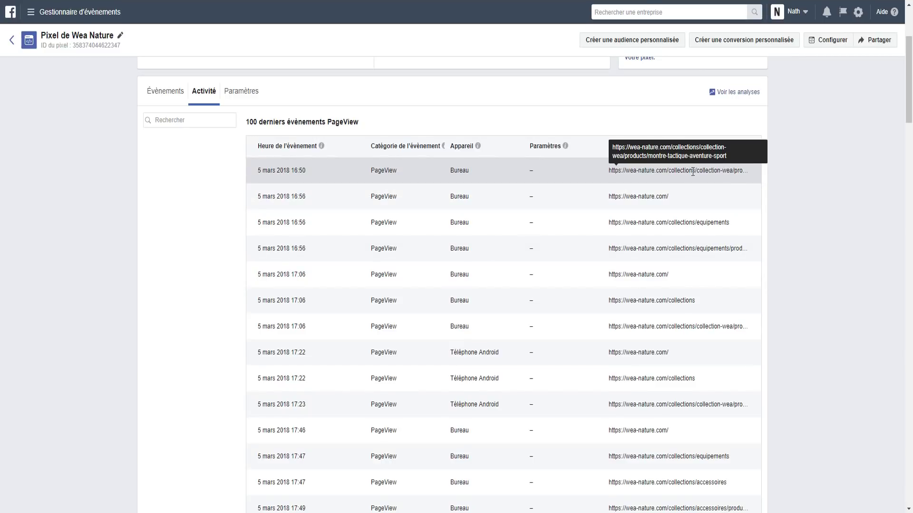
# Scroll through the 100 latest PageView events, spanning 5 mars to 6 mars 2018
pyautogui.scroll(-15, 448, 320)
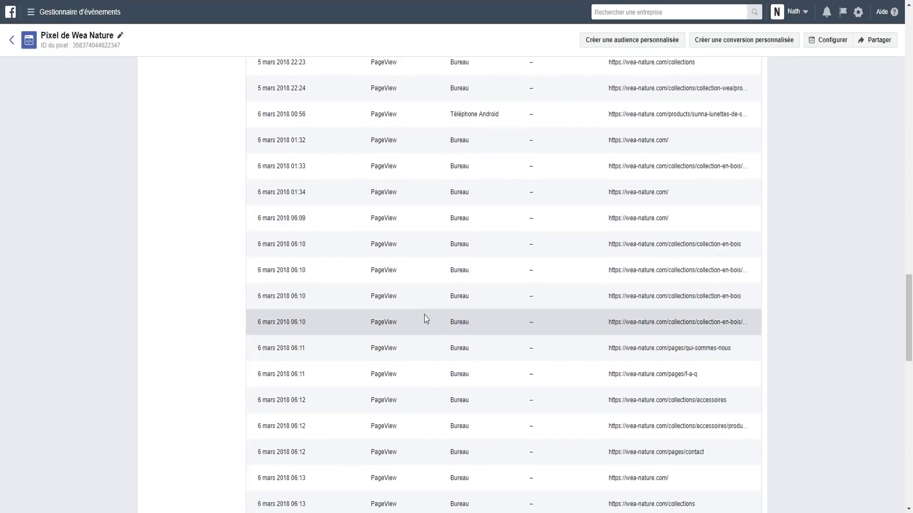
pyautogui.scroll(-20, 425, 316)
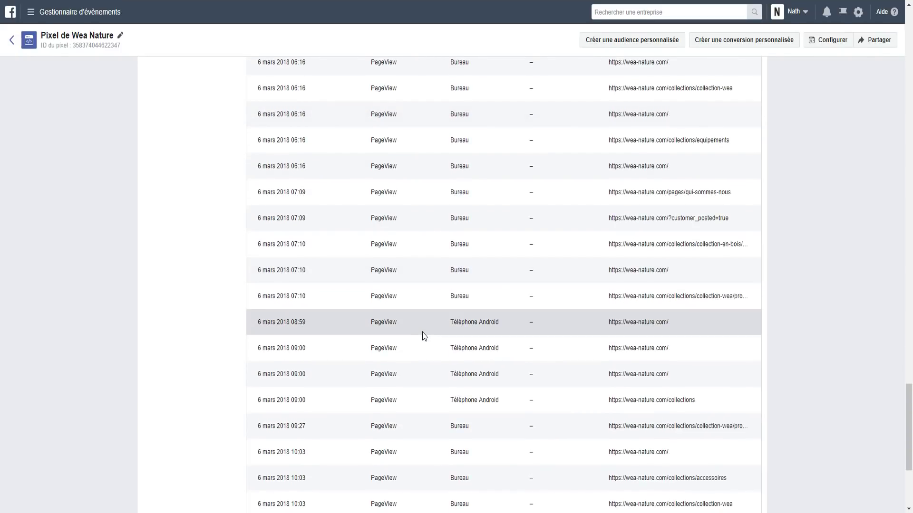
pyautogui.scroll(-4, 423, 336)
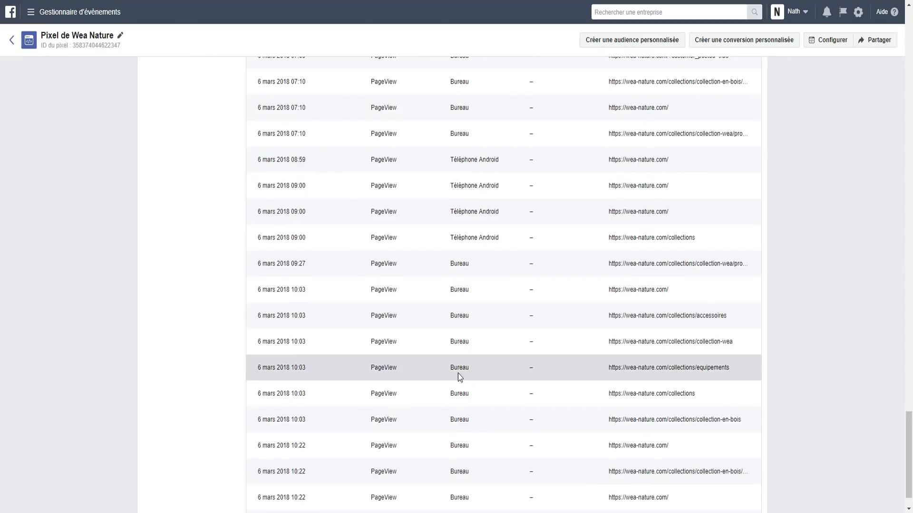
pyautogui.scroll(-3, 459, 377)
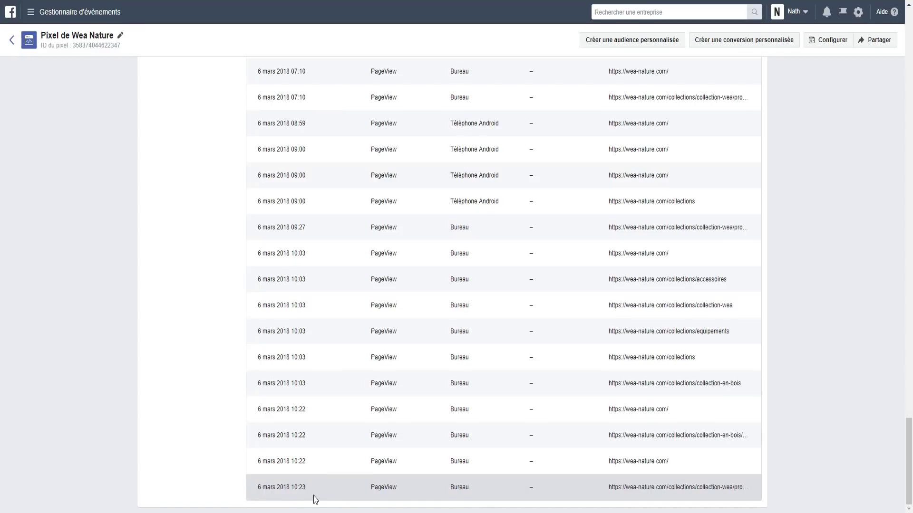
pyautogui.scroll(10, 472, 207)
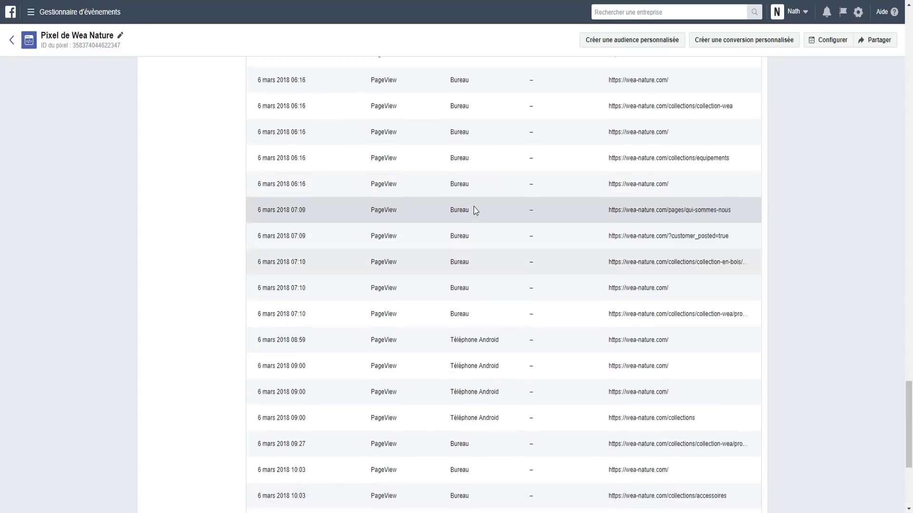
pyautogui.scroll(15, 513, 279)
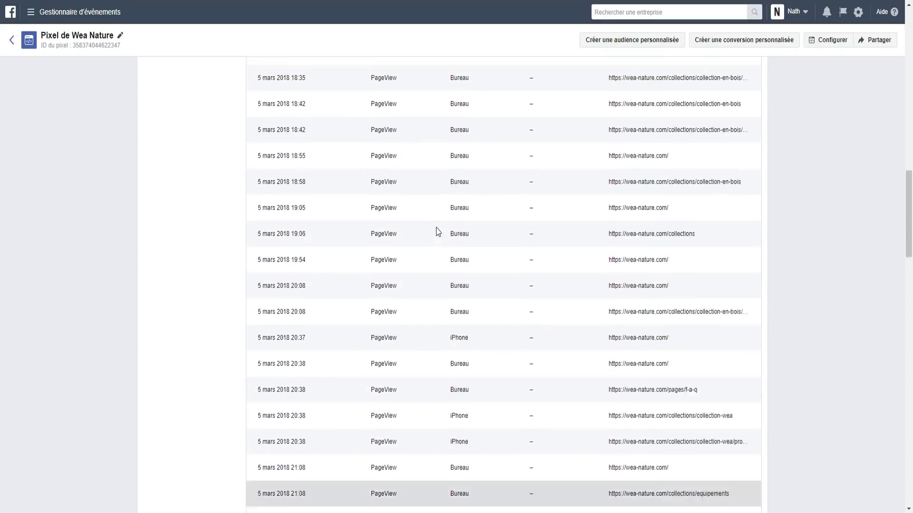
pyautogui.scroll(5, 436, 231)
pyautogui.scroll(6, 433, 231)
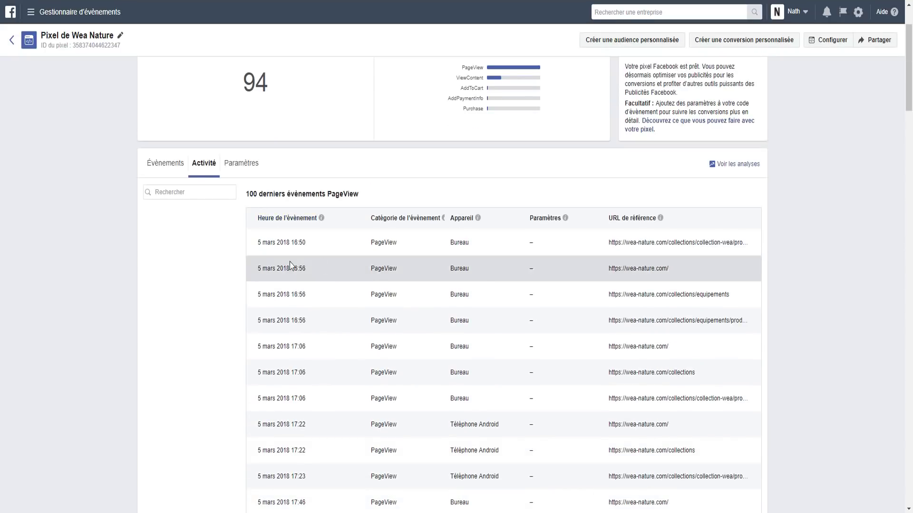